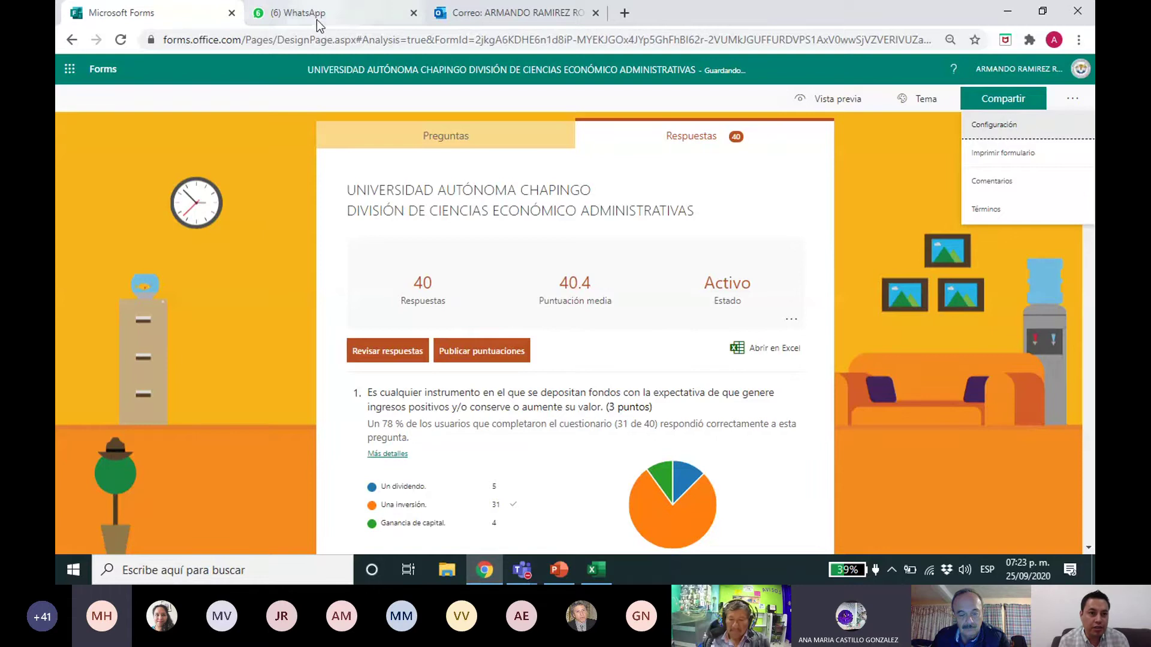
Step: Switch to WhatsApp Web and open the Tareas EFII.xlsx attachment from the Tareas en cuarentena 6 05 group chat
click(316, 19)
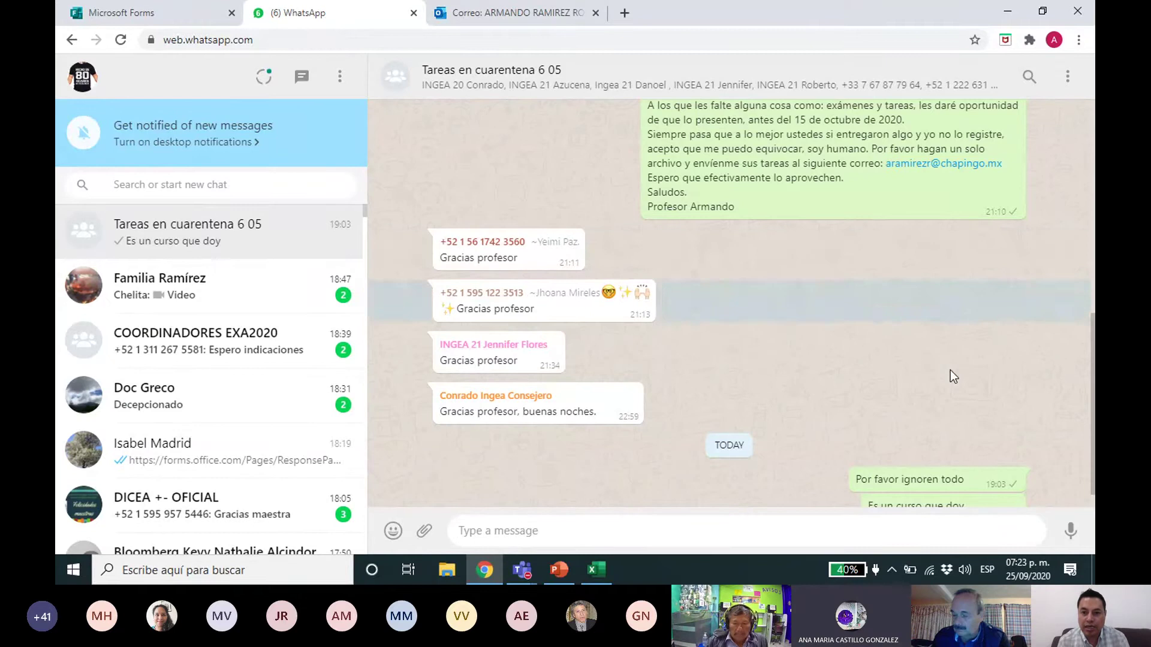
scroll(951, 369, up, 5)
scroll(950, 369, down, 4)
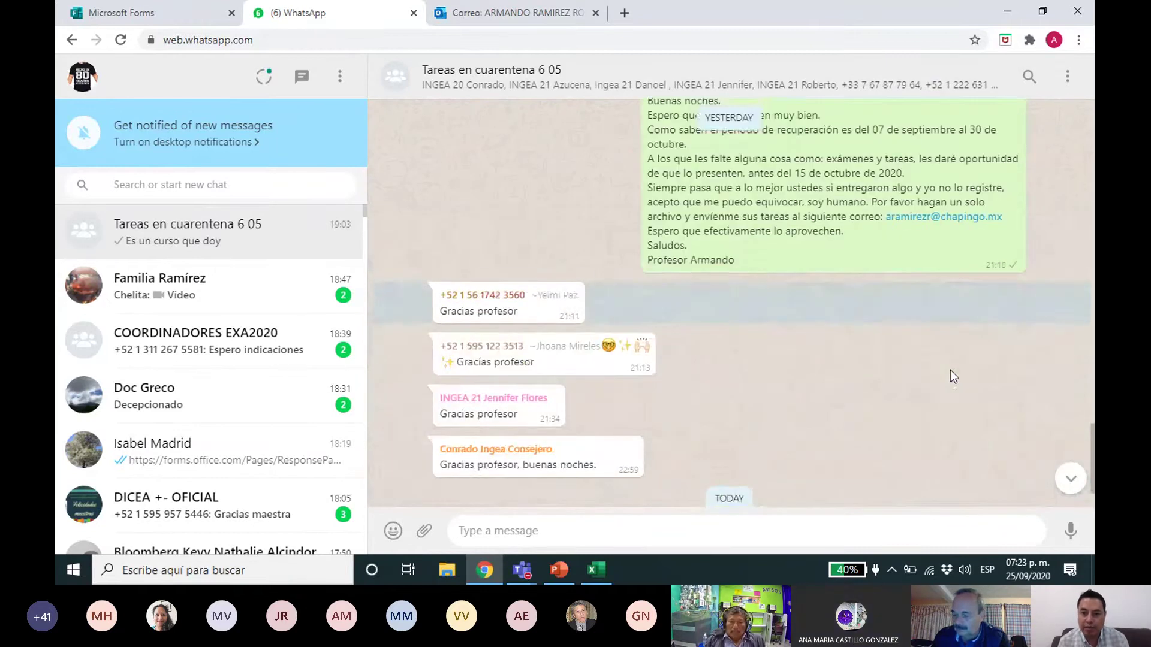
click(470, 304)
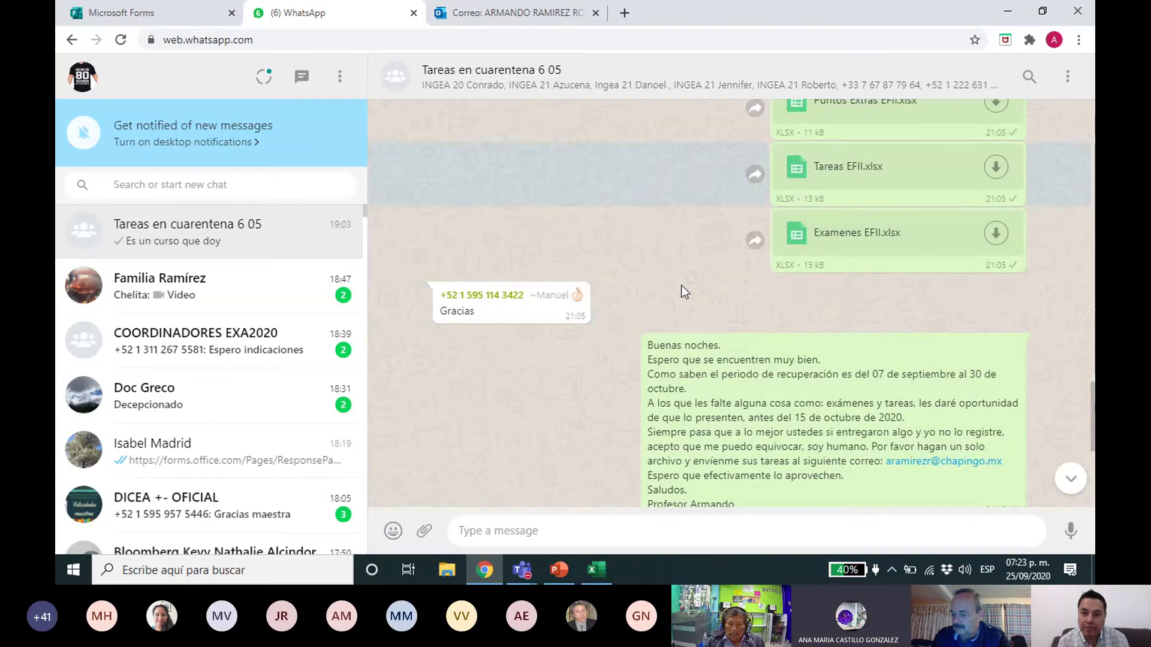
scroll(682, 288, up, 4)
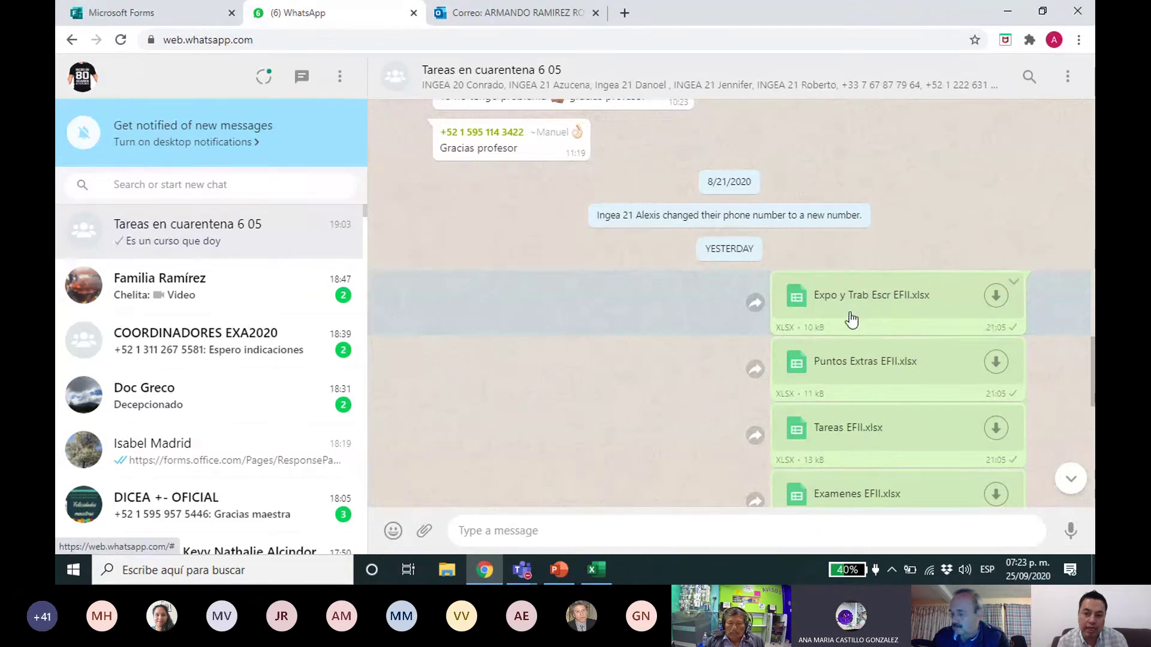
click(857, 432)
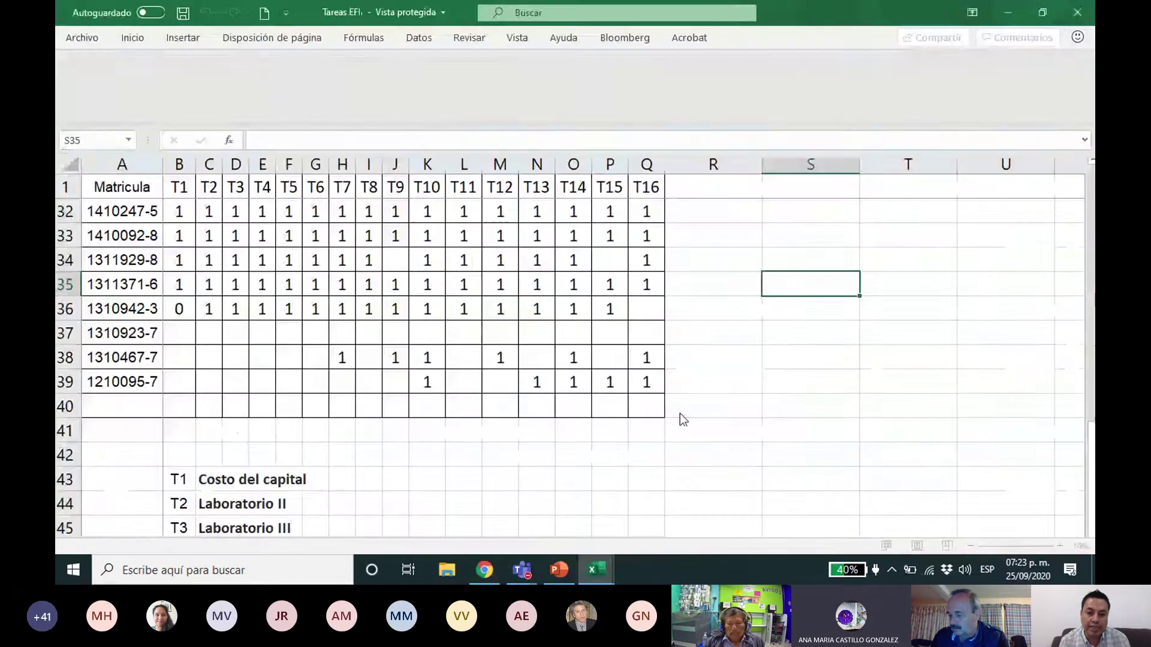
Step: Examine the assignment descriptions for T1 to T16 listed below the grid in the Tareas sheet
click(474, 408)
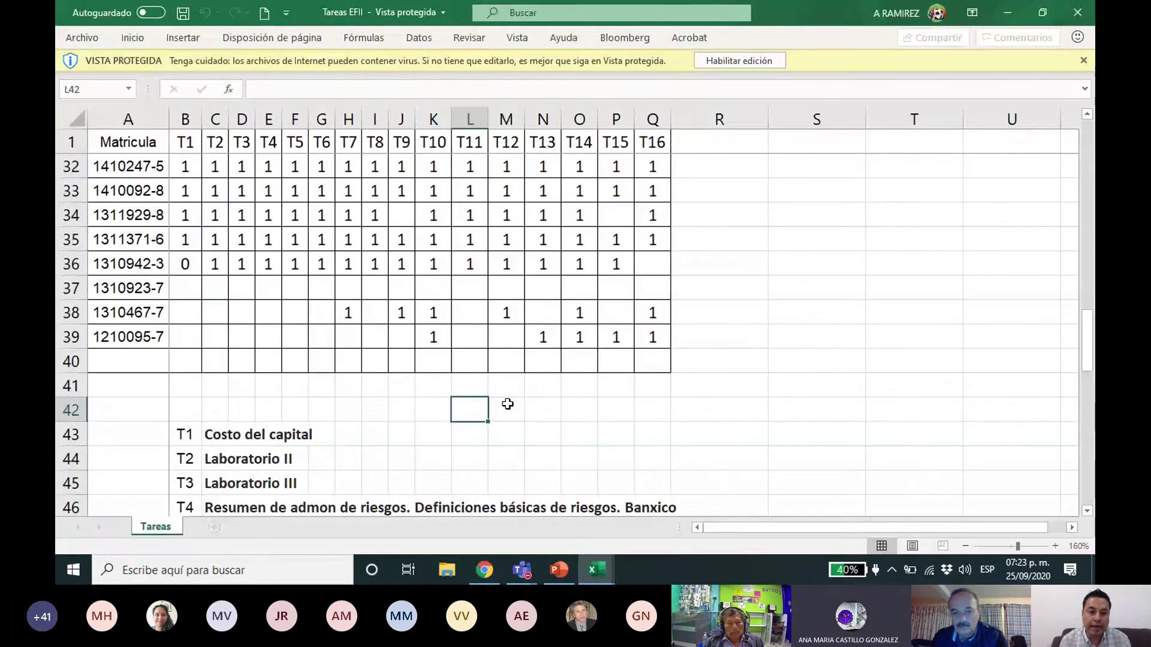
key(Left)
key(Left)
key(Left)
key(Left)
key(Left)
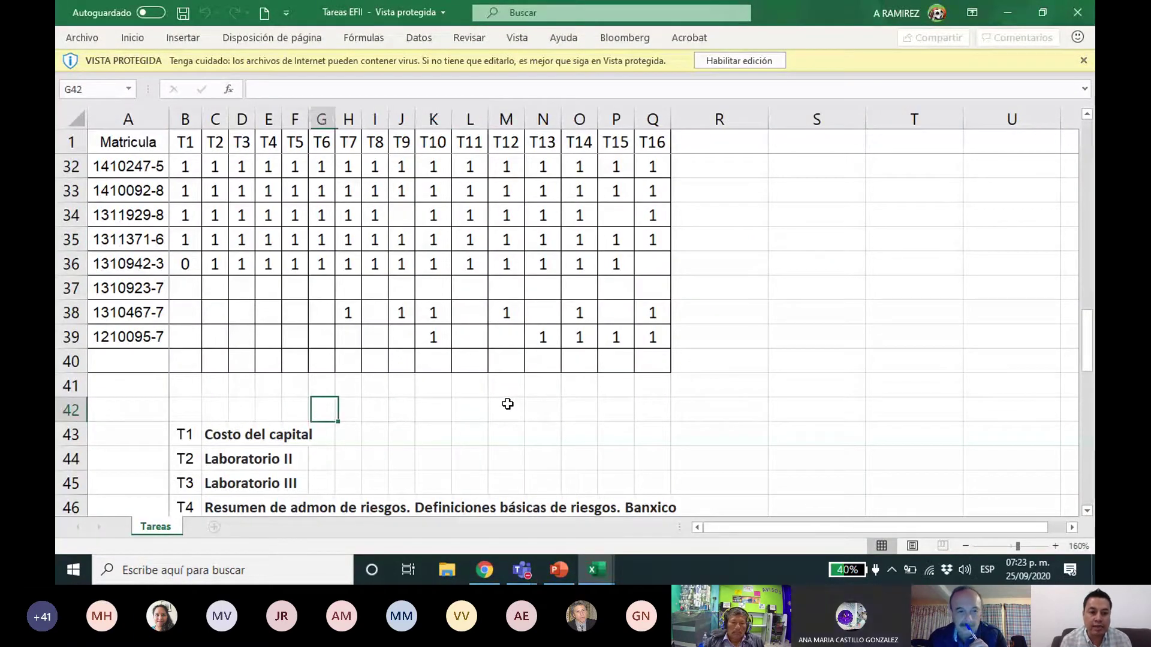
key(Left)
key(Left)
key(Left)
key(Left)
key(Left)
key(Down)
key(Down)
key(Down)
key(Down)
key(Up)
key(Up)
key(Up)
key(Right)
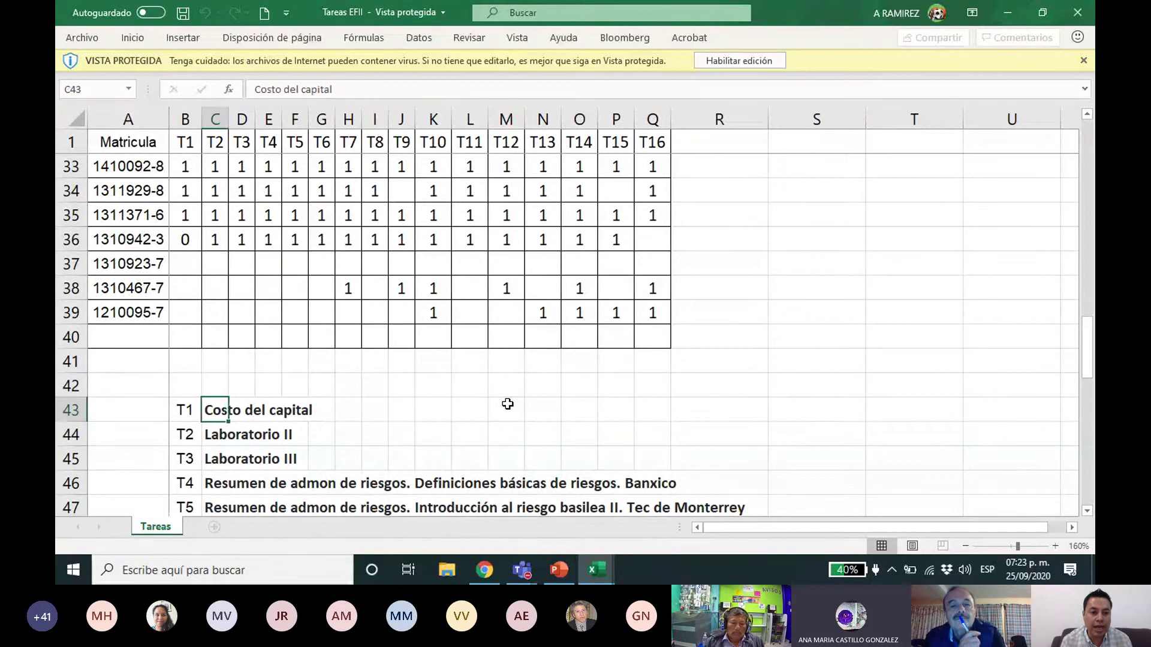
key(Down)
key(Down)
key(Down)
key(Down)
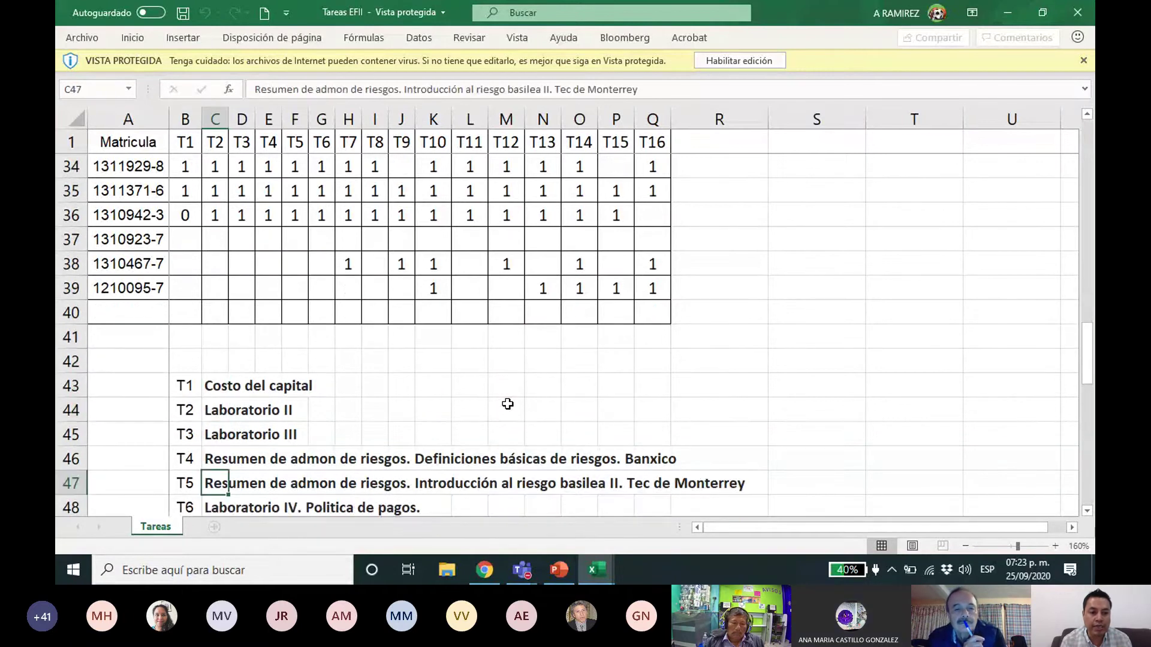
key(Down)
key(Down)
key(Down)
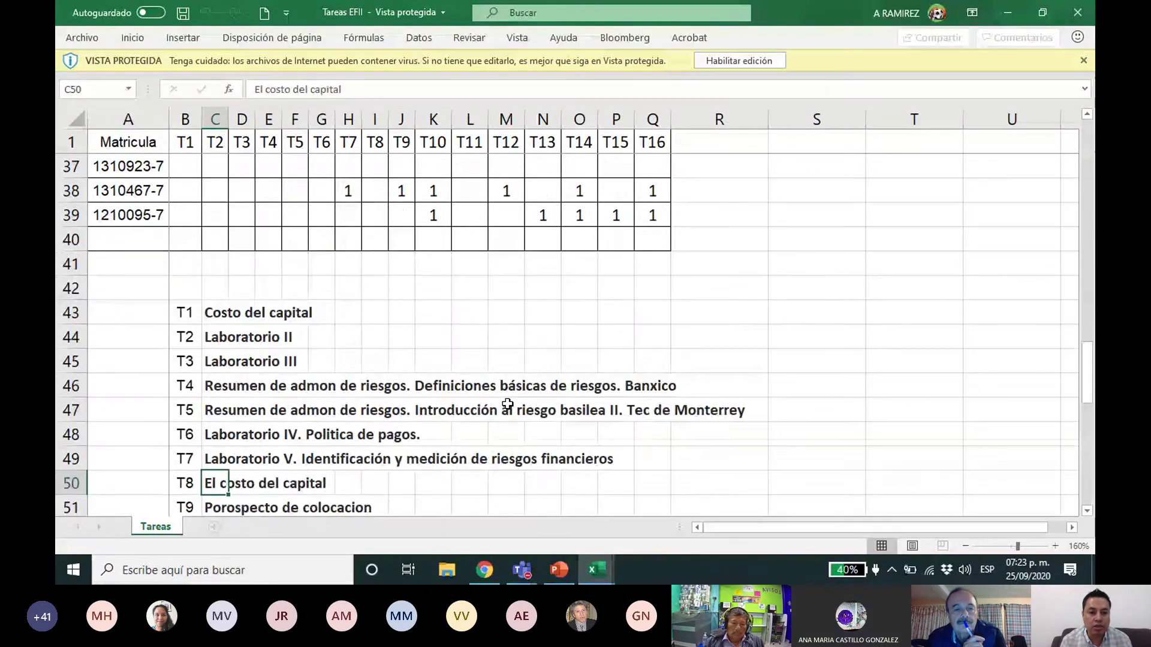
key(Down)
key(Down)
key(Down)
key(Down)
key(Down)
key(Down)
key(Down)
key(Down)
key(Down)
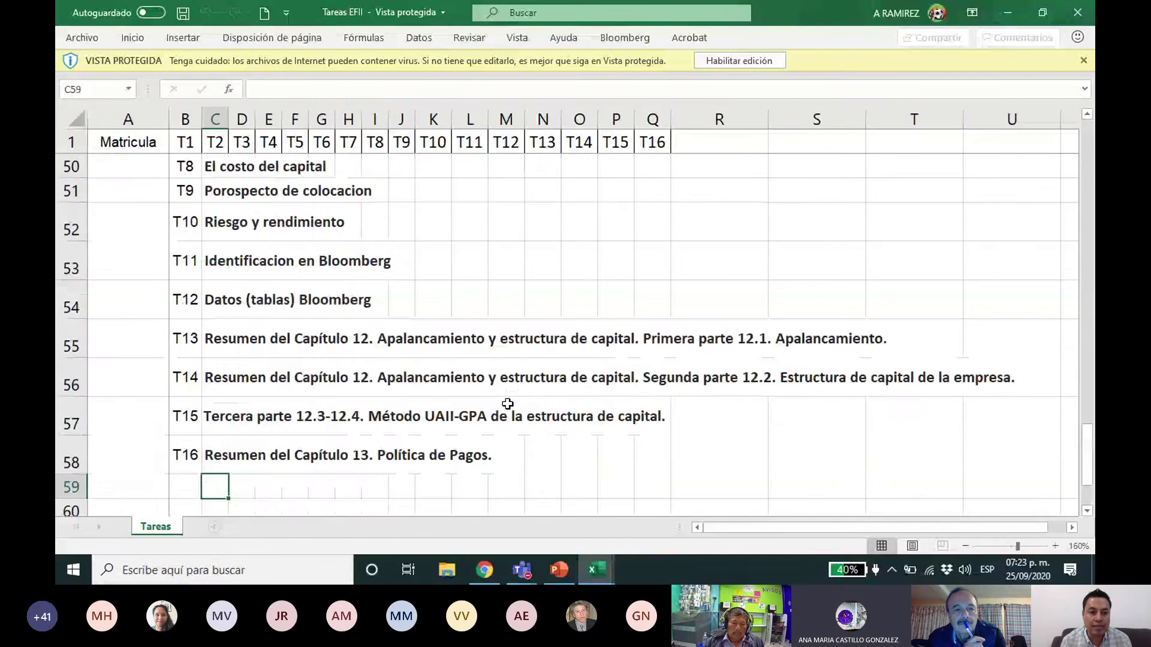
key(Up)
key(Up)
key(Up)
key(Up)
key(Up)
key(Up)
key(Down)
key(Down)
key(Down)
key(Down)
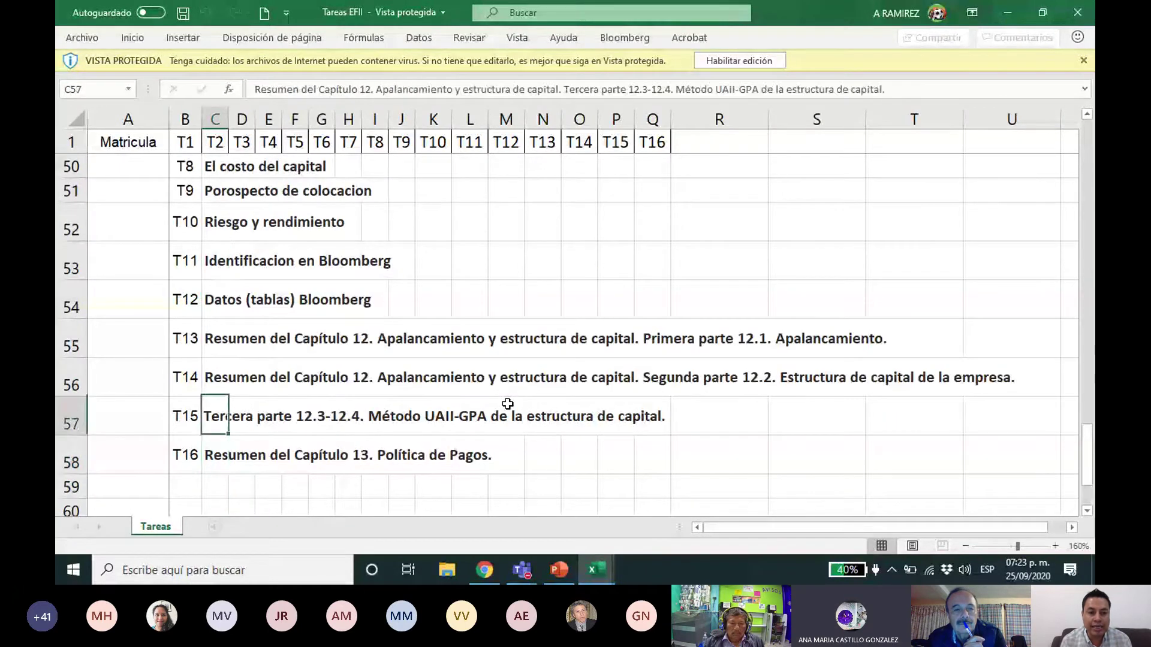
key(Down)
key(Up)
key(Up)
key(Up)
key(Up)
key(Up)
key(Up)
key(Up)
key(Up)
key(Up)
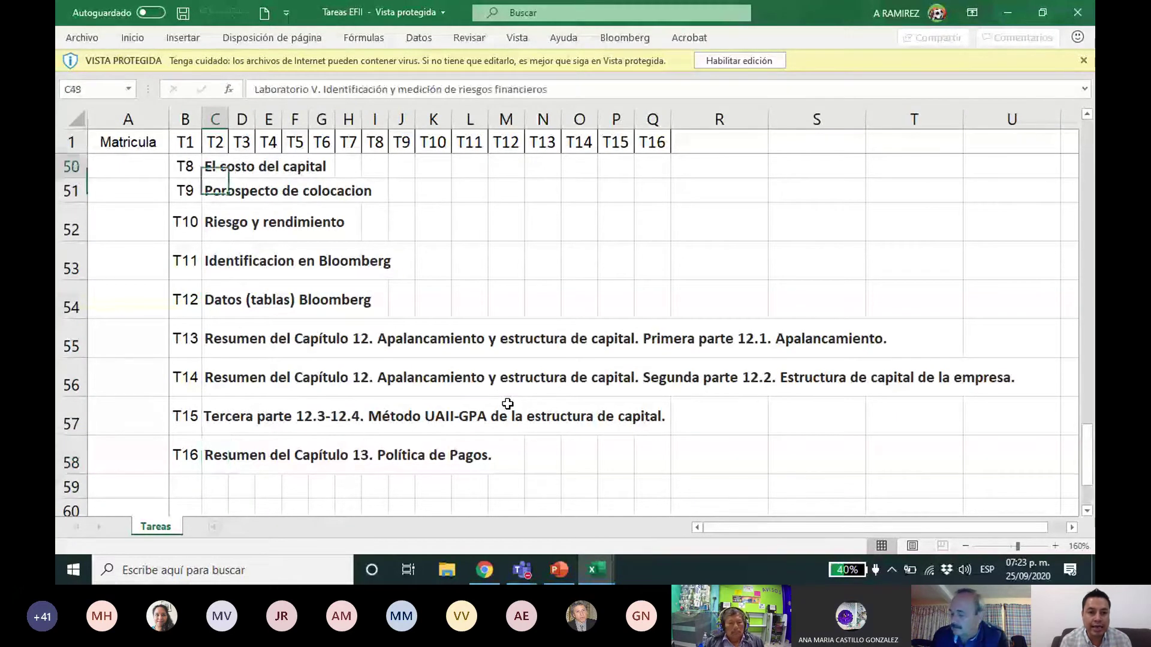
Step: Examine the T1 to T16 submission marks in the student rows of the Tareas sheet, and close the Tareas EFII workbook
key(Page_Up)
key(Left)
key(Left)
key(Up)
key(Up)
key(Up)
key(Up)
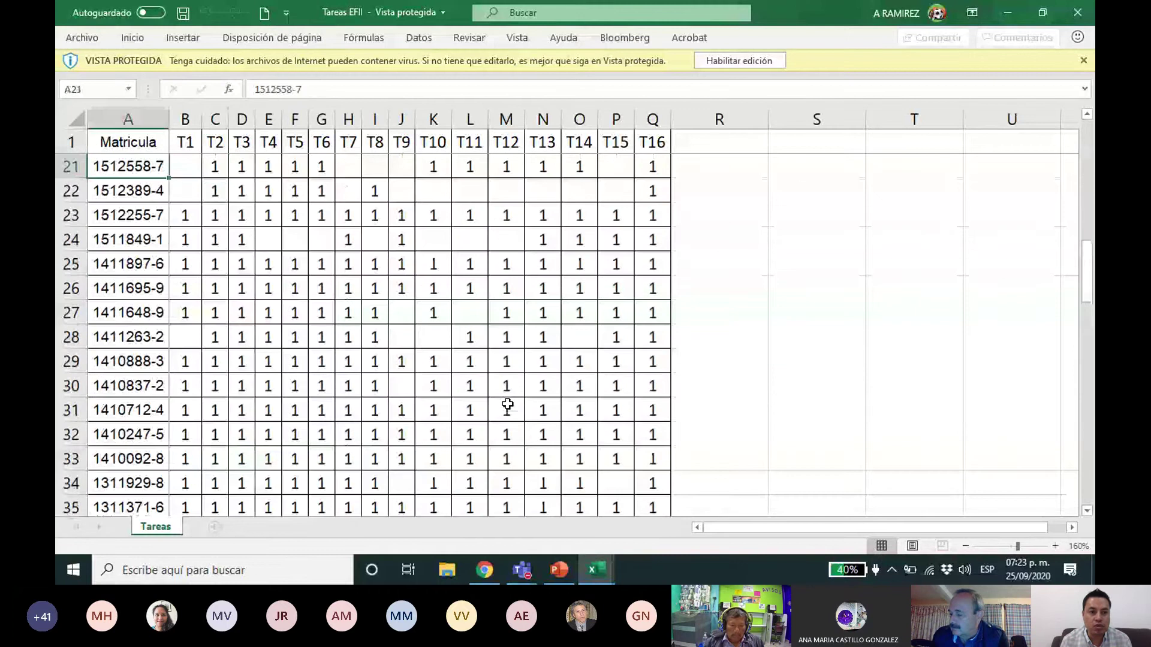
key(Up)
key(Up)
key(Down)
key(Down)
key(Down)
key(Down)
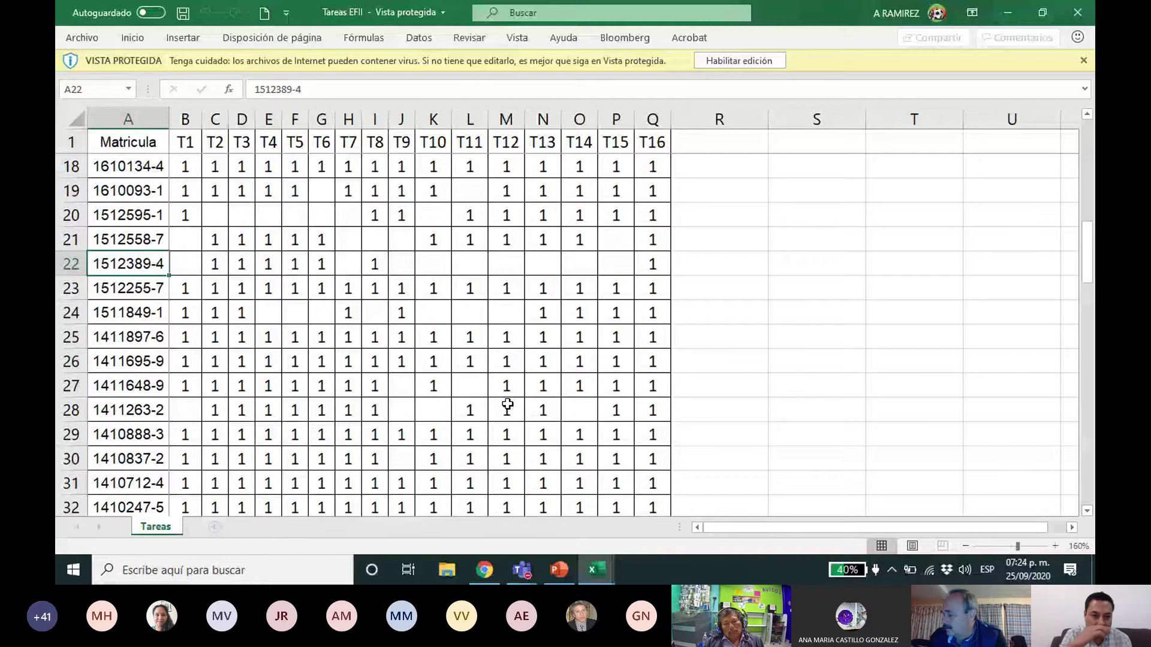
key(Up)
key(Up)
key(Up)
key(Up)
key(Up)
key(Up)
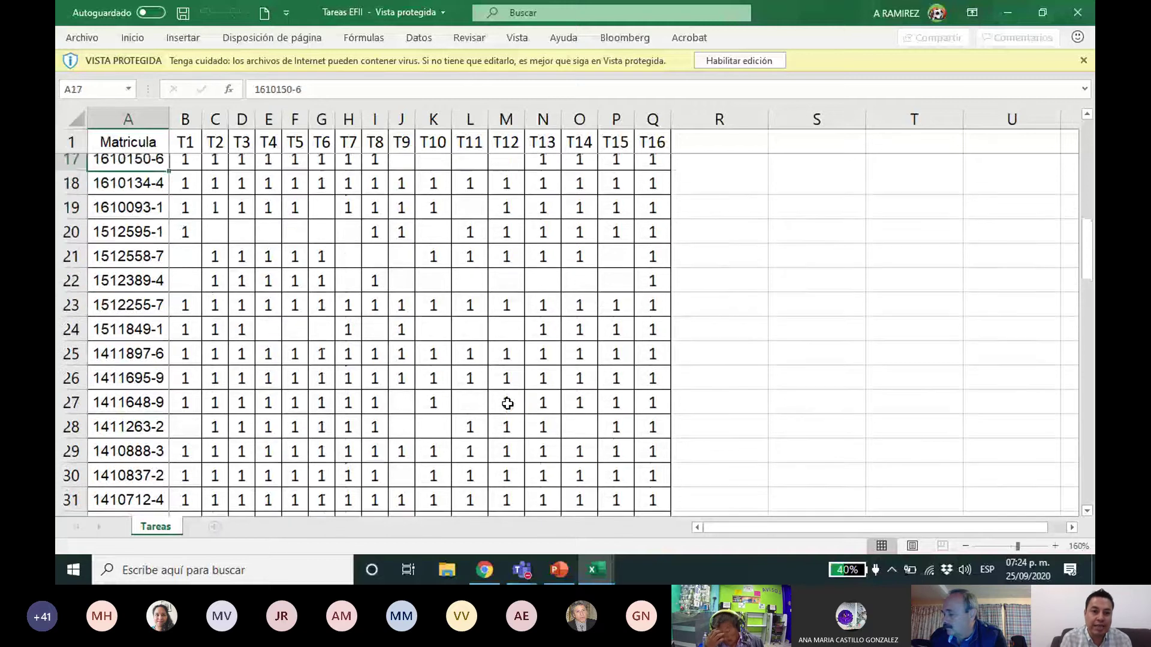
key(Down)
key(Down)
key(Down)
key(Down)
key(Down)
key(Down)
key(Down)
key(Down)
key(Down)
key(Down)
key(Down)
key(Down)
key(Down)
key(Down)
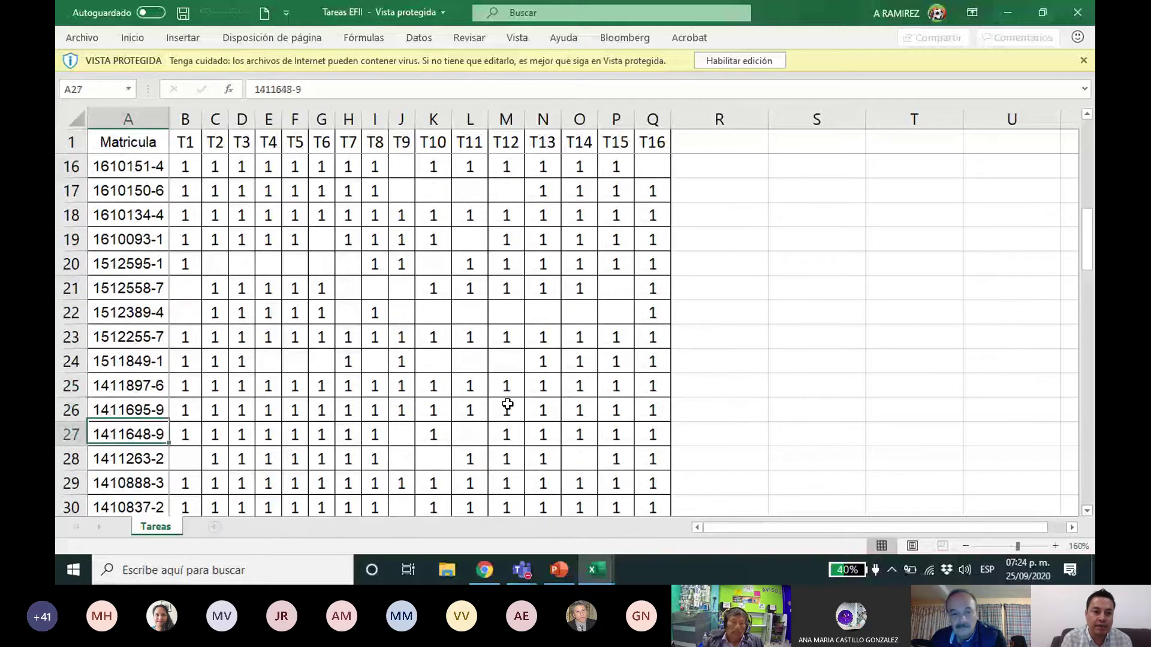
scroll(507, 404, down, 1)
key(Down)
key(Down)
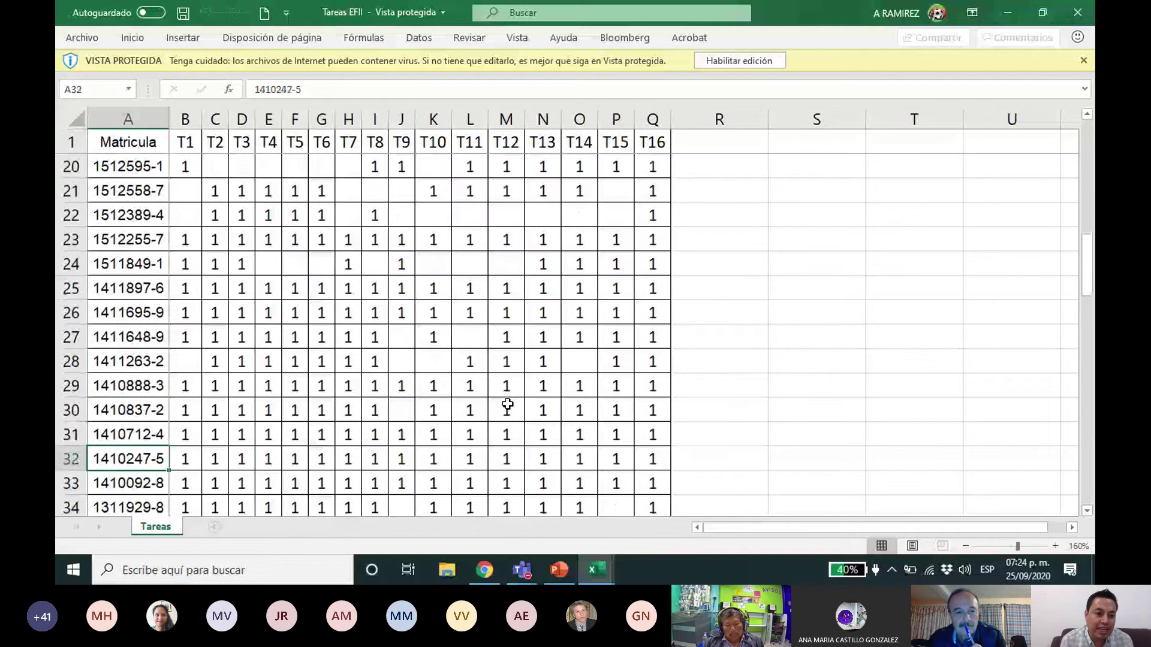
key(Up)
key(Up)
key(Up)
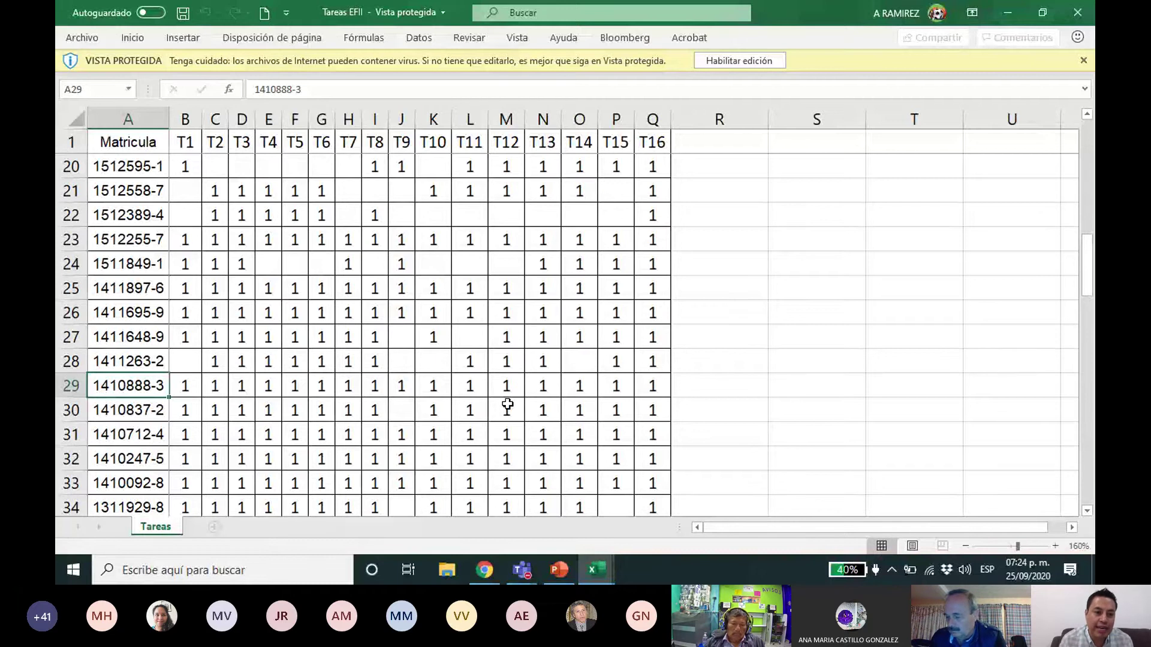
key(Up)
key(Up)
key(Up)
key(Up)
key(Up)
key(Up)
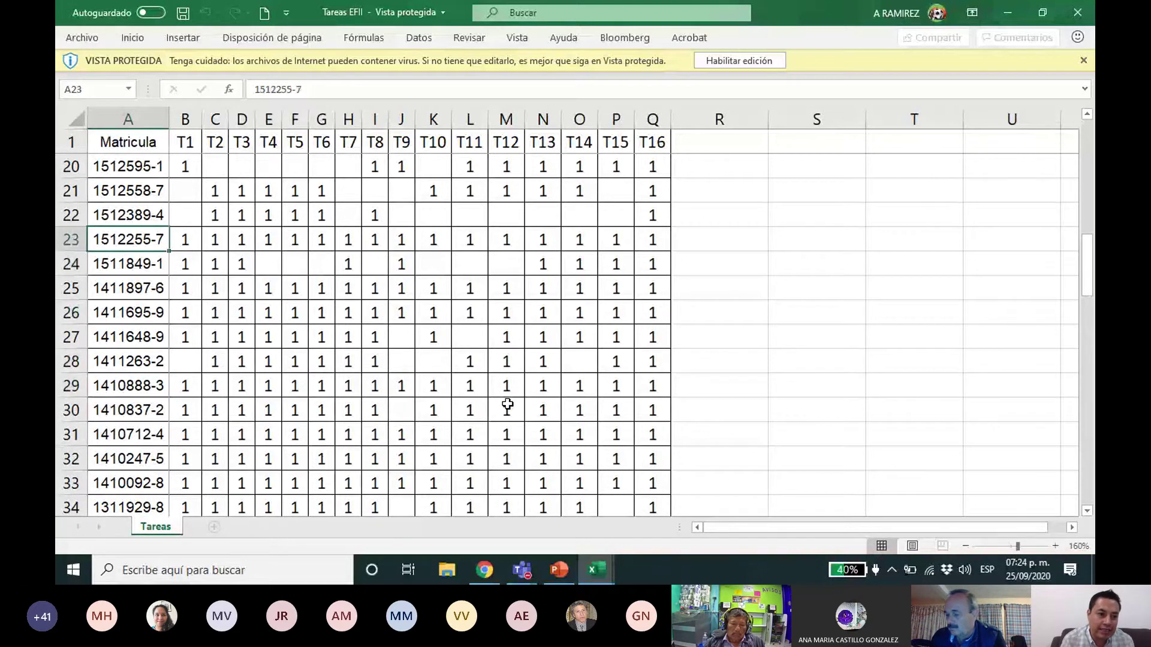
key(Down)
key(Down)
key(Down)
key(Up)
key(Up)
key(Up)
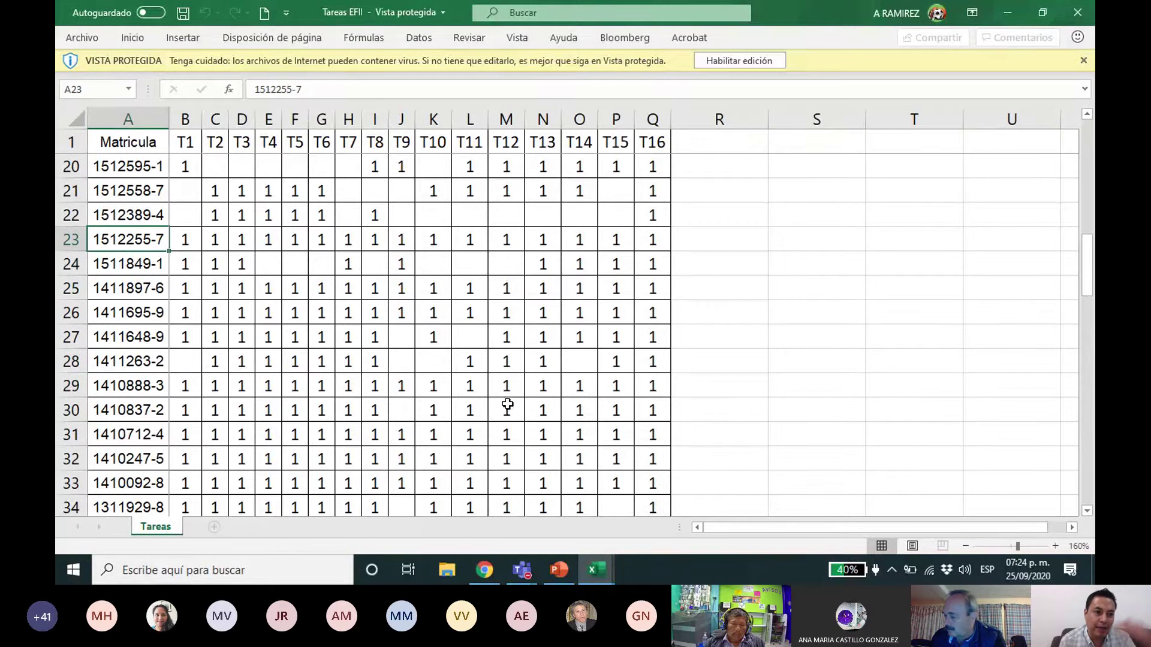
key(Down)
key(Down)
key(Down)
key(Down)
key(Down)
key(Down)
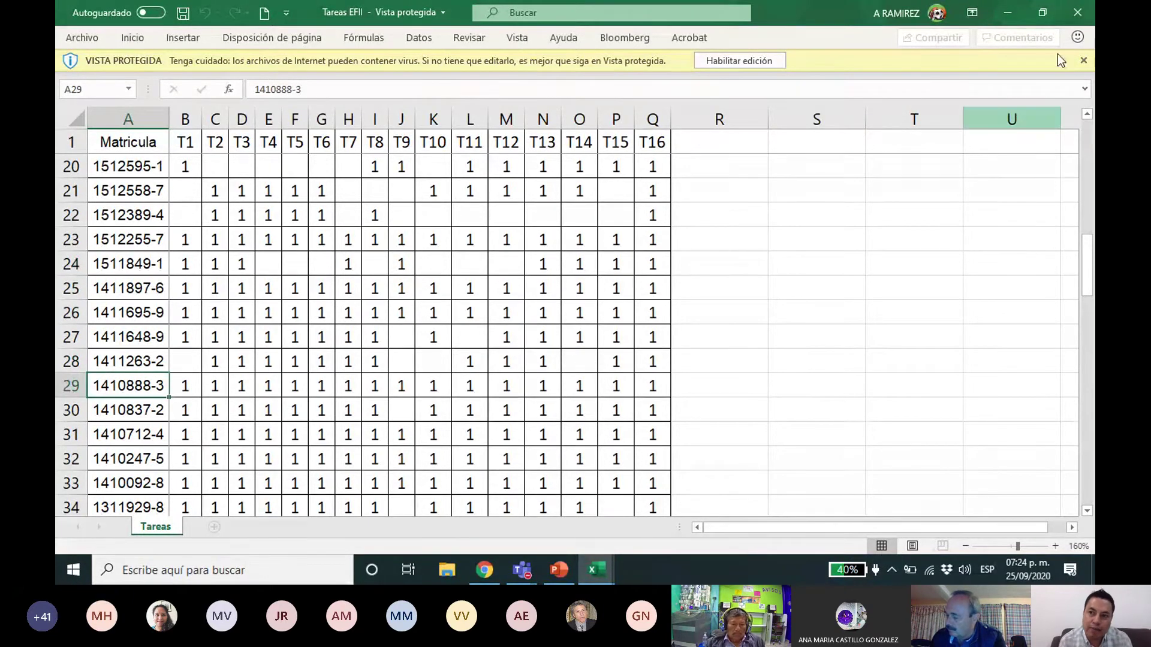
click(1068, 18)
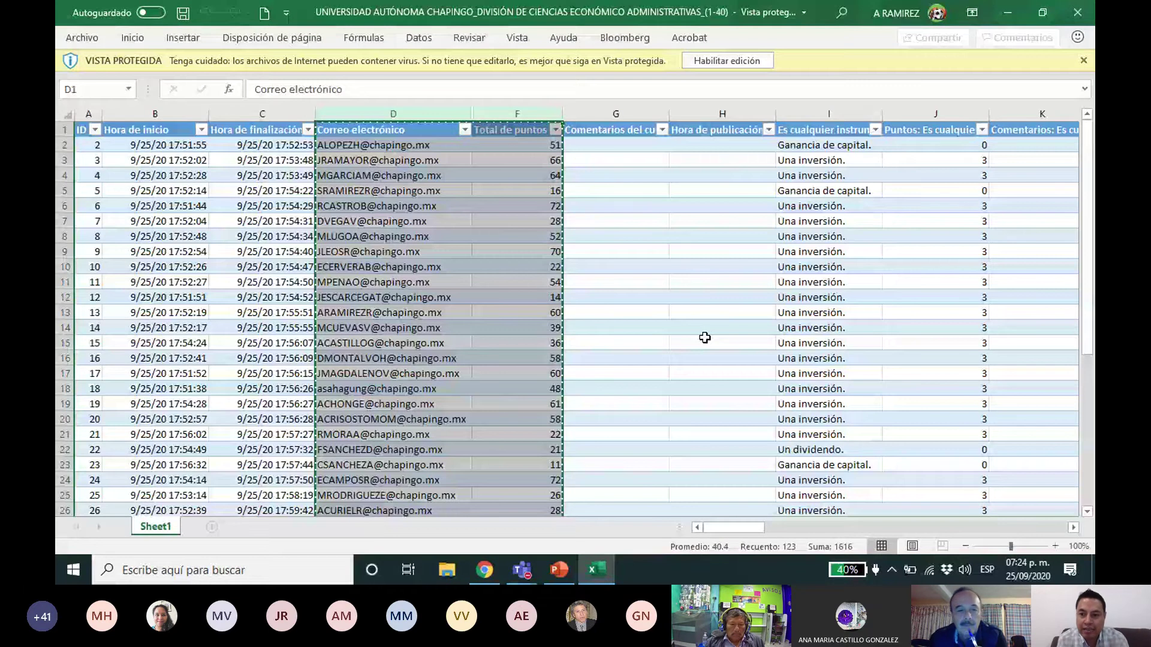
key(alt+Tab)
click(1012, 351)
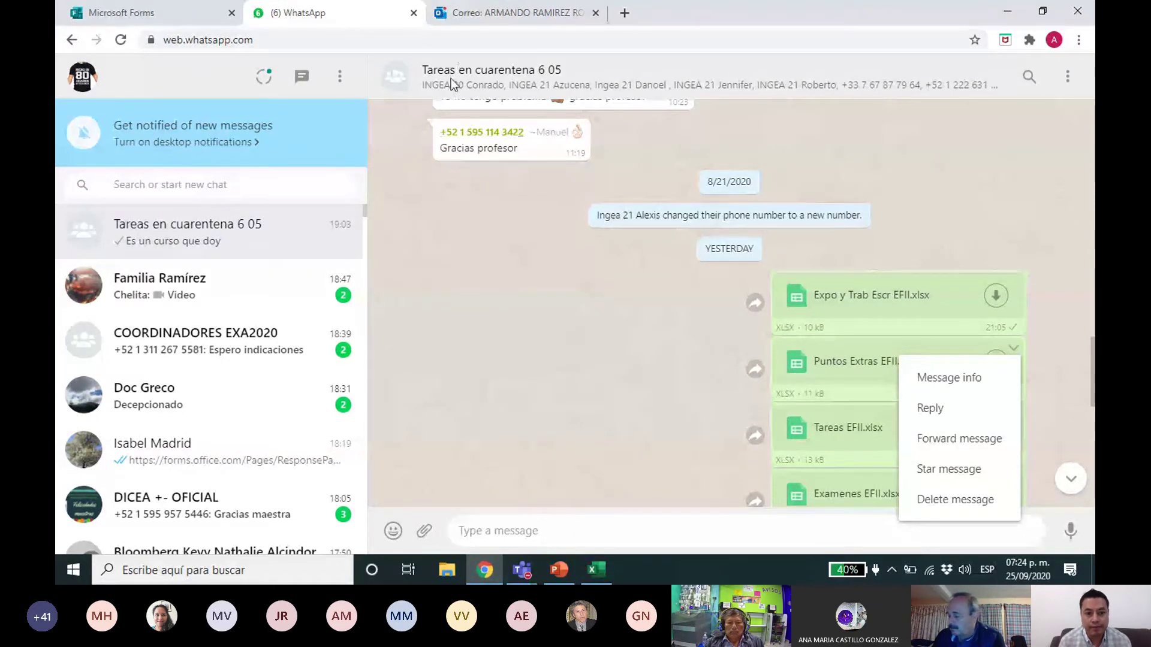
click(497, 579)
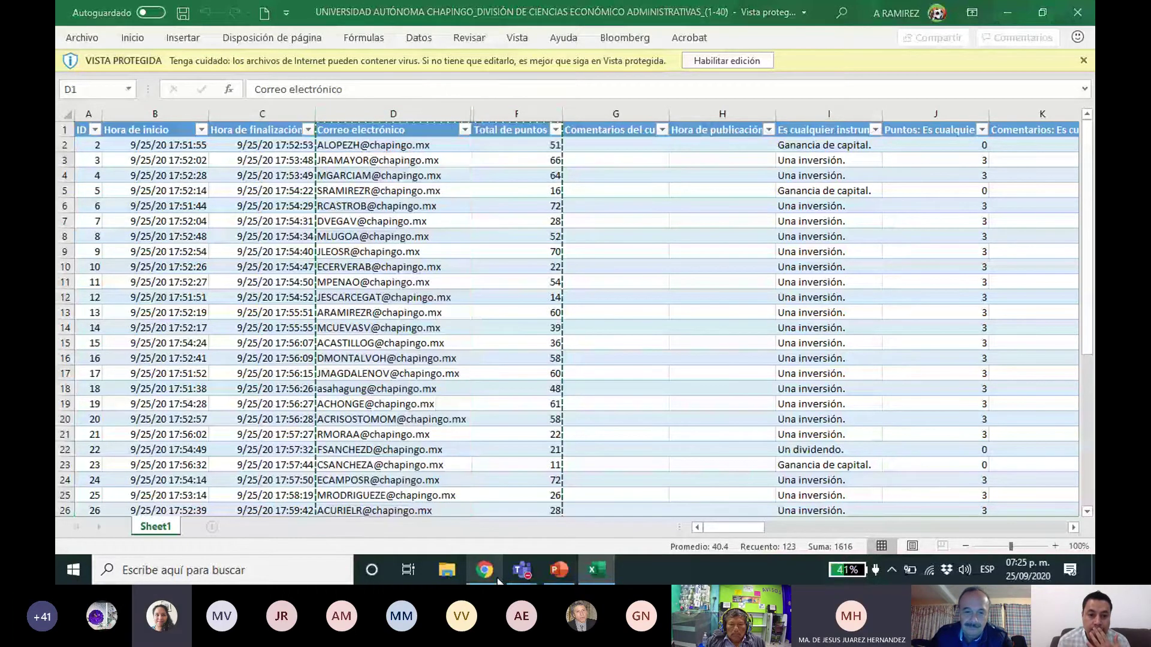
Step: Return to the Microsoft Forms questionnaire in the browser and open its Configuración settings
click(498, 578)
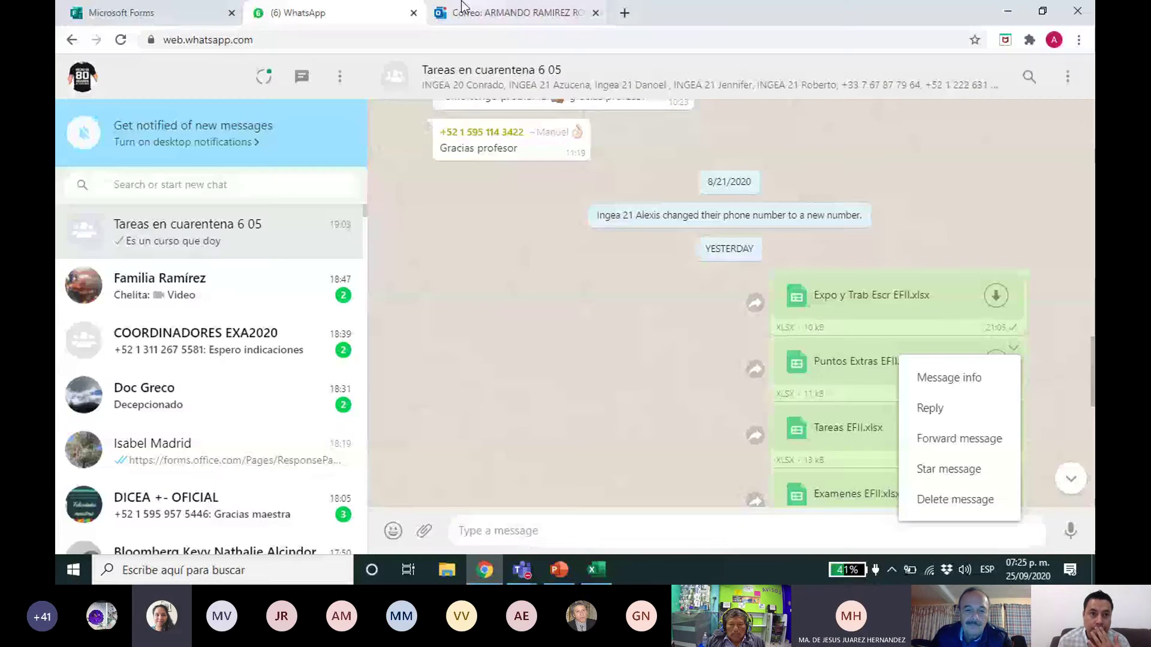
click(174, 16)
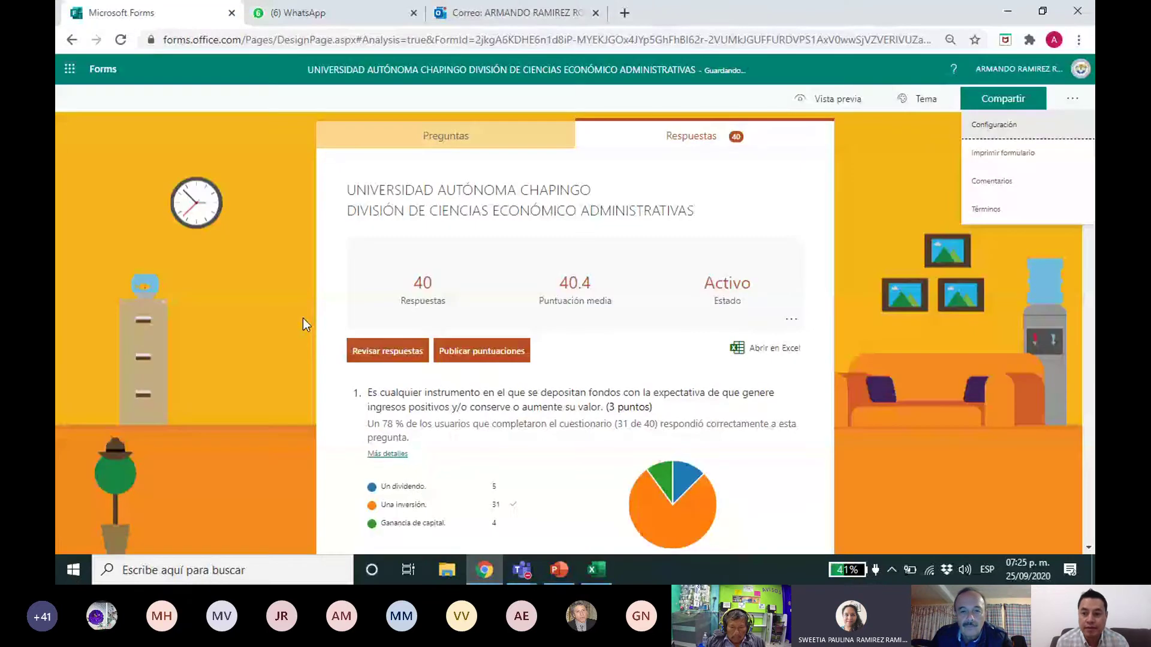
click(983, 102)
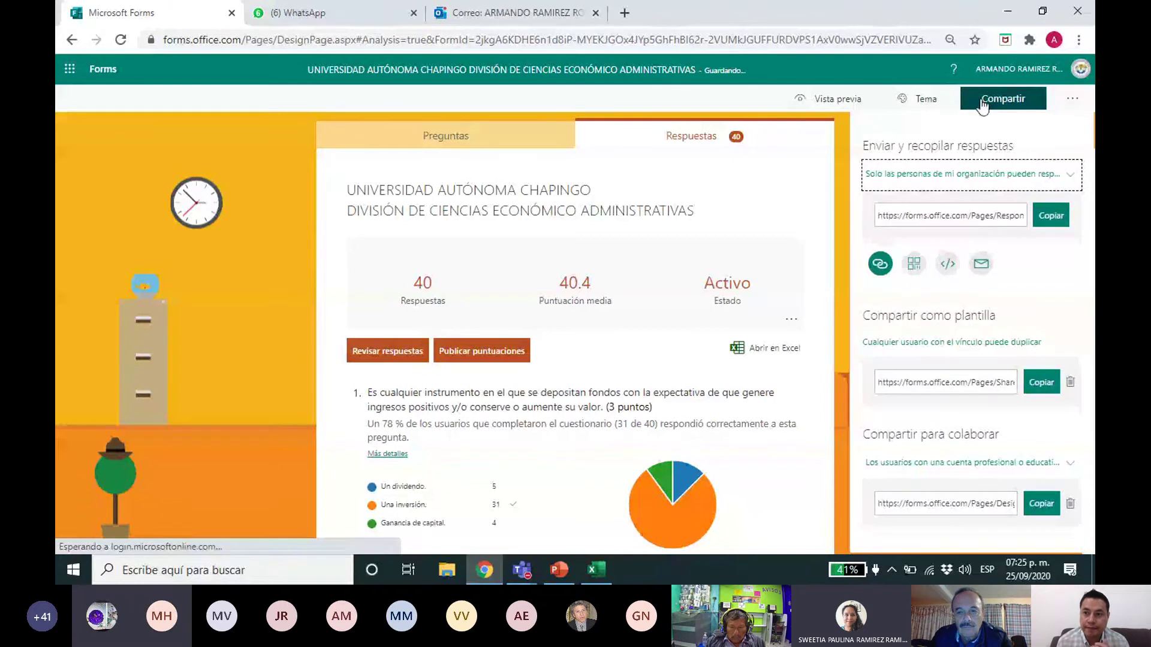
click(1072, 105)
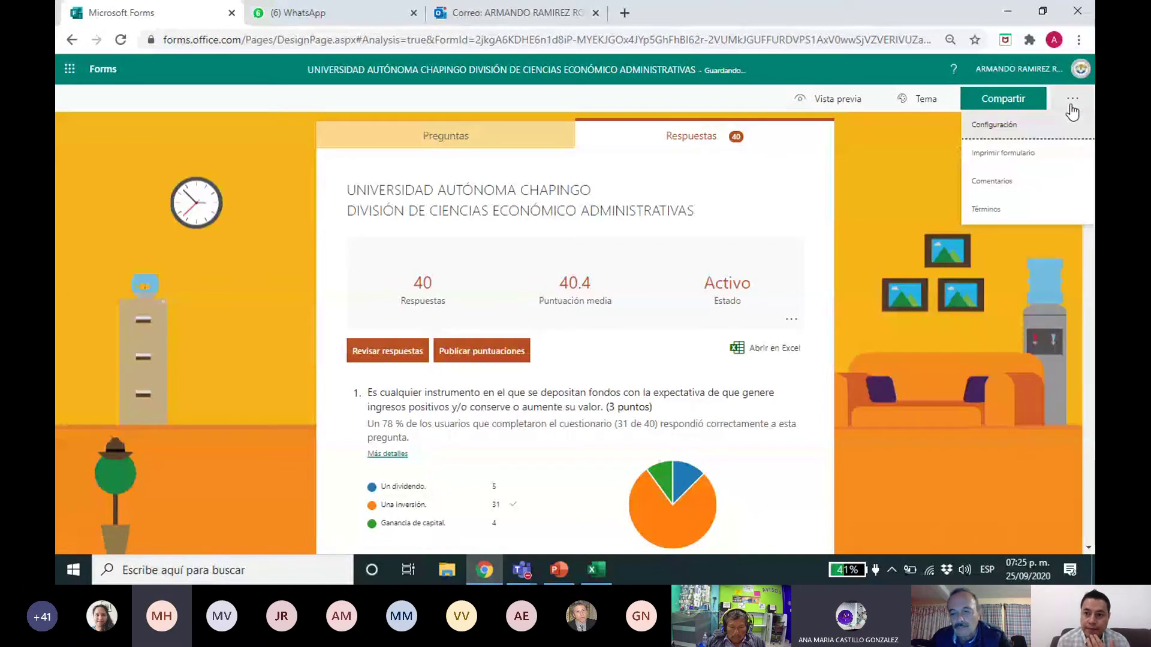
click(1007, 124)
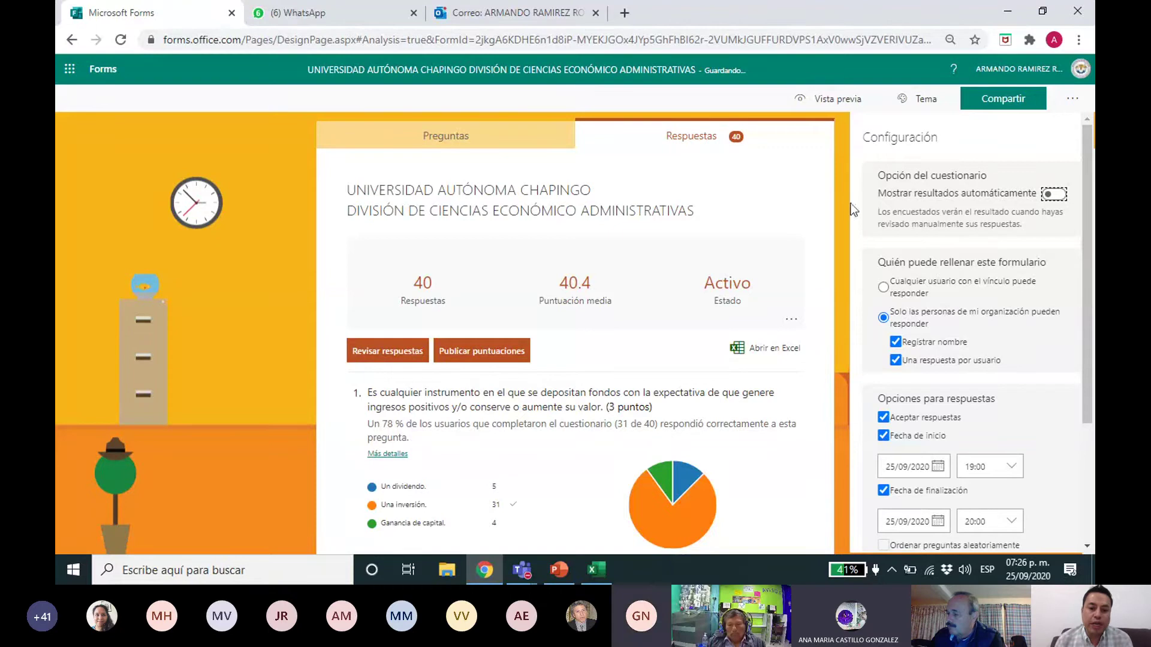
Step: Switch to the main Microsoft Teams window and display the overview of all teams
mouse_move(645, 527)
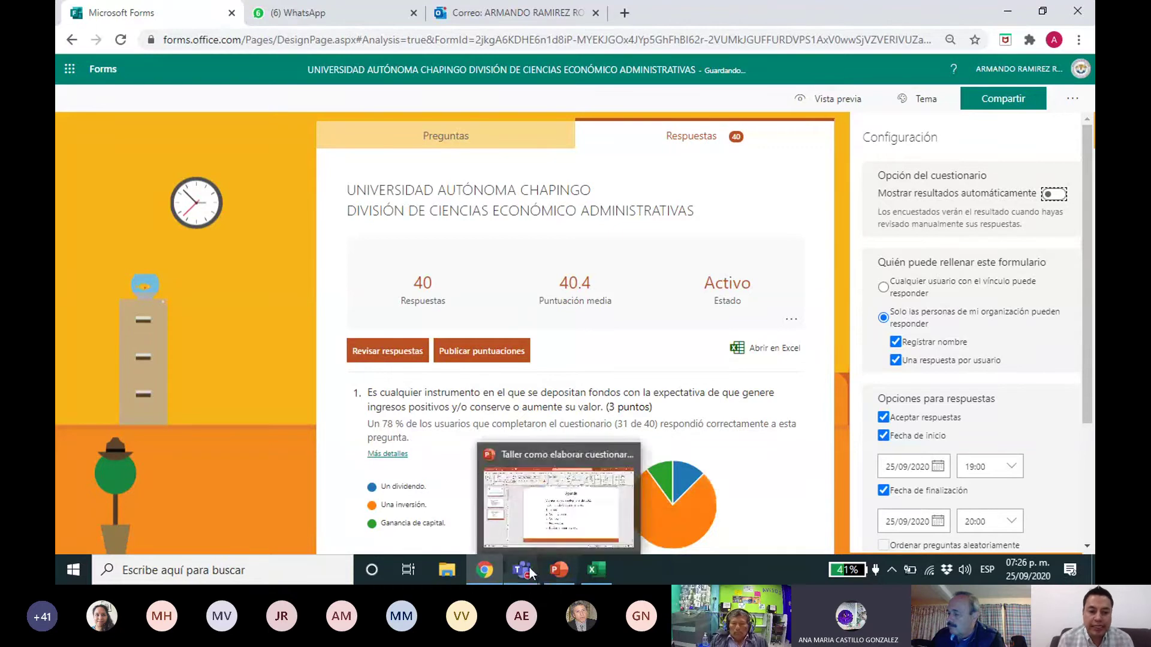
mouse_move(525, 568)
click(576, 501)
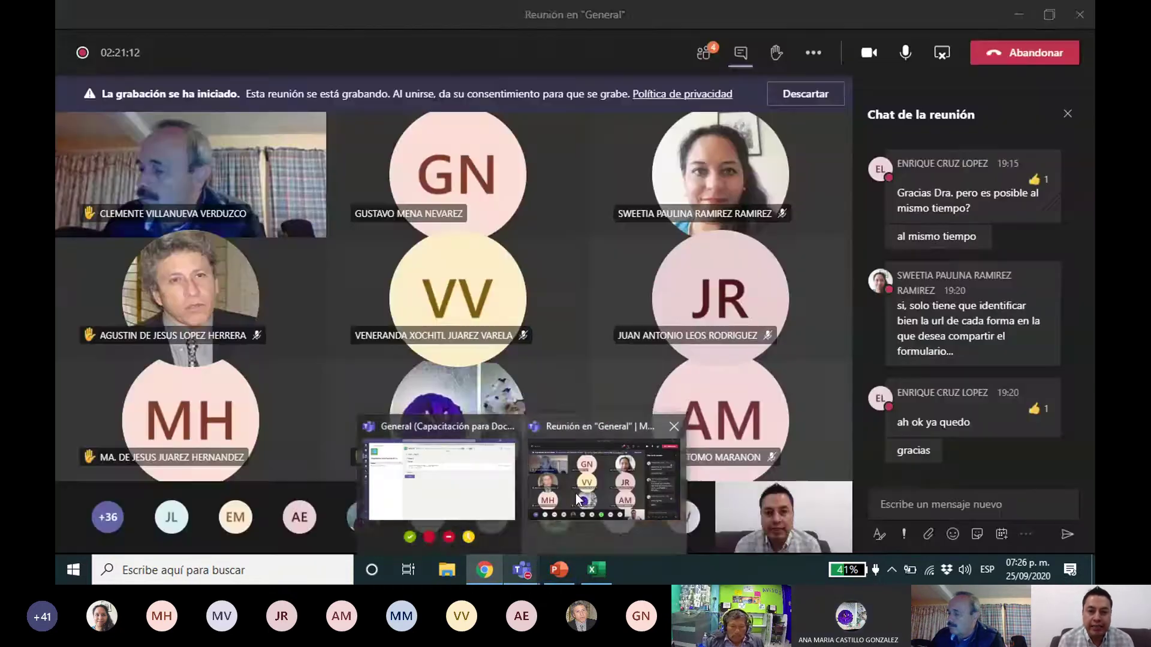
mouse_move(522, 573)
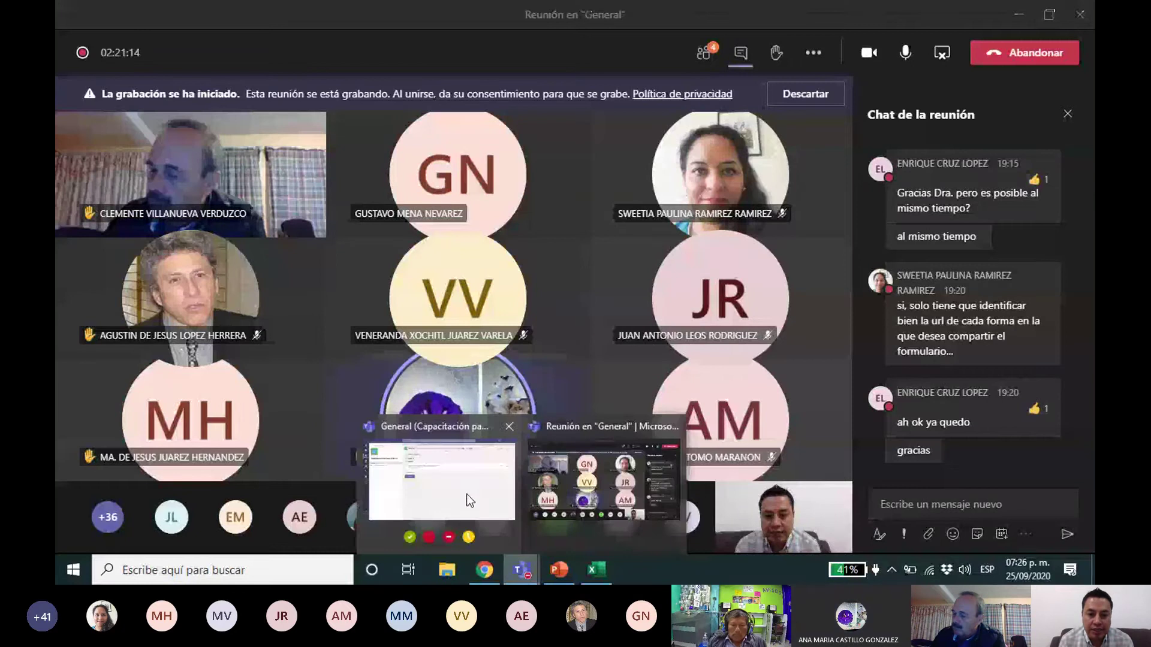
click(462, 491)
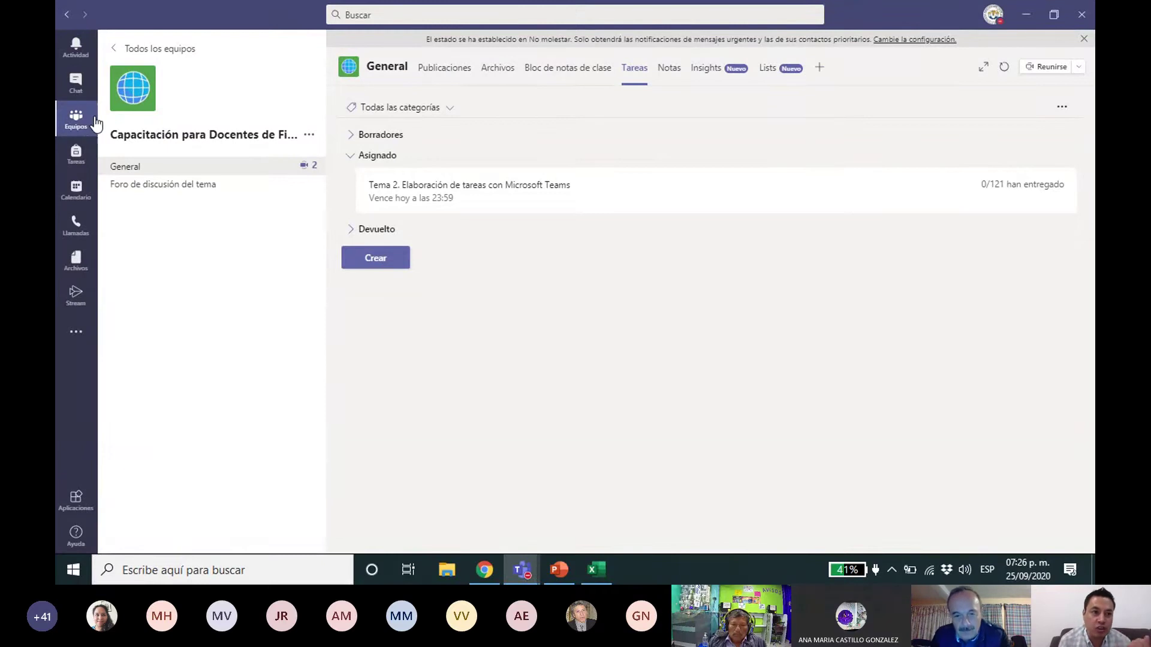
click(75, 118)
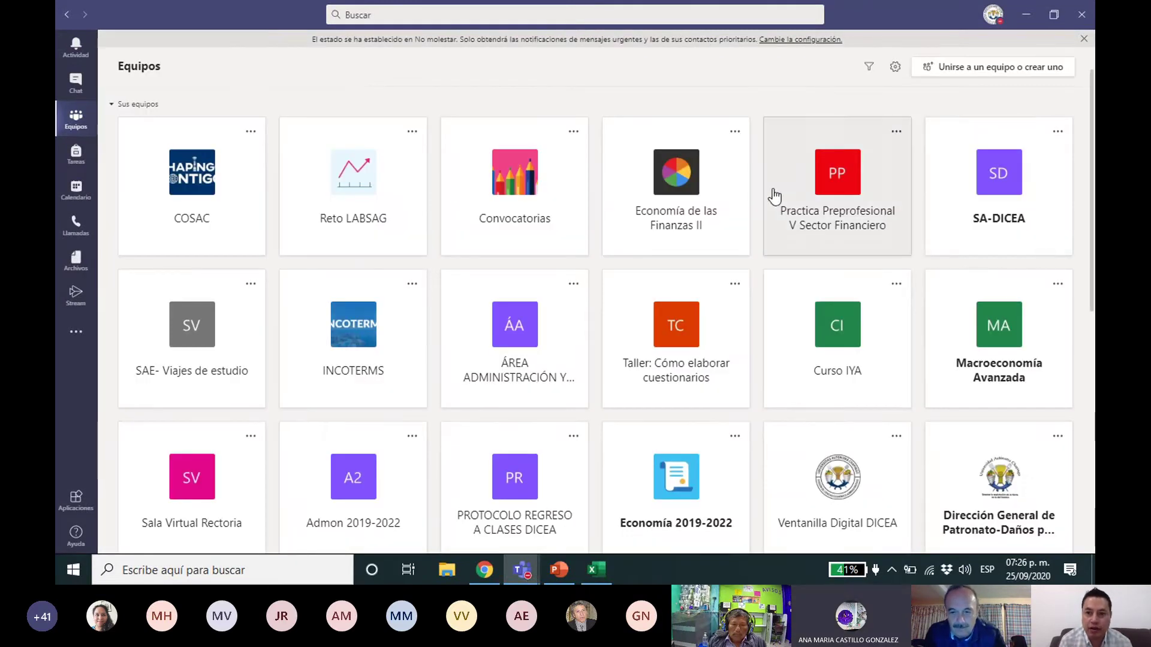
Step: Open the Economía de las Finanzas II team and review the exam links and assignment posts in its General channel
click(674, 217)
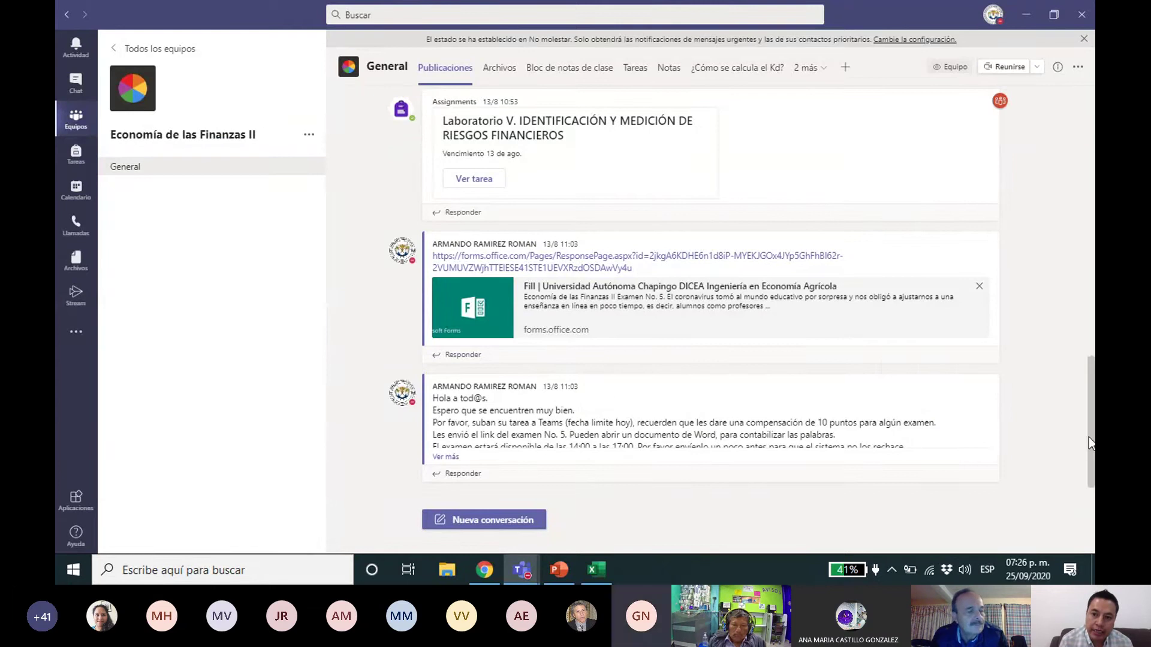
drag(1088, 437, 1089, 410)
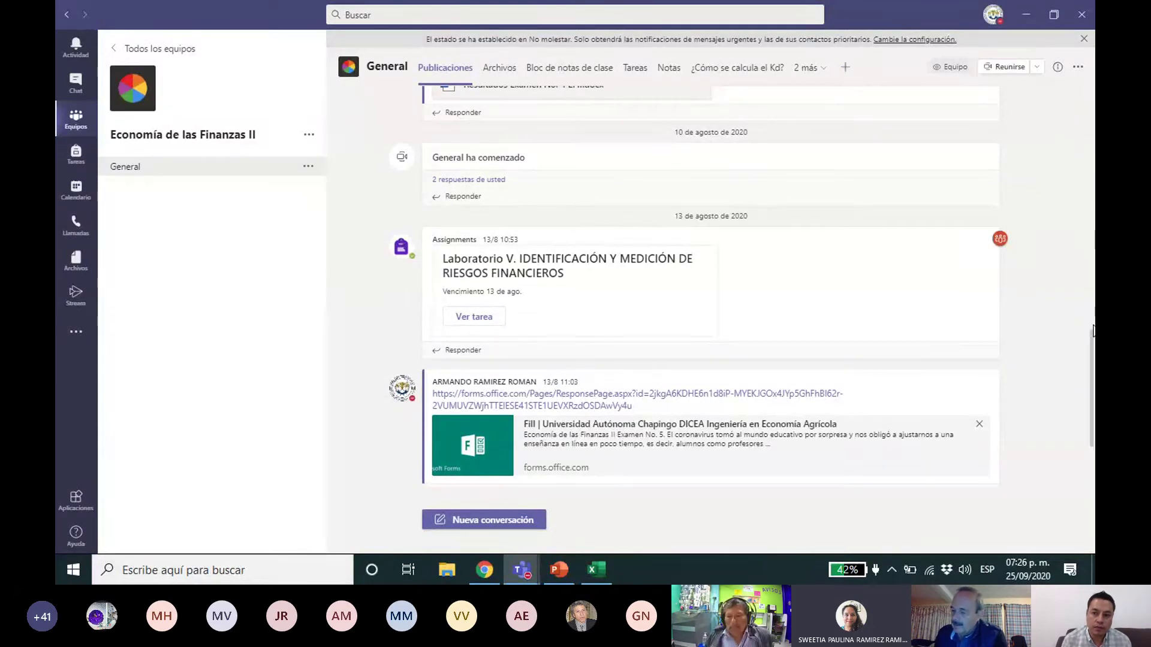
drag(1091, 346, 1063, 247)
scroll(1061, 247, up, 5)
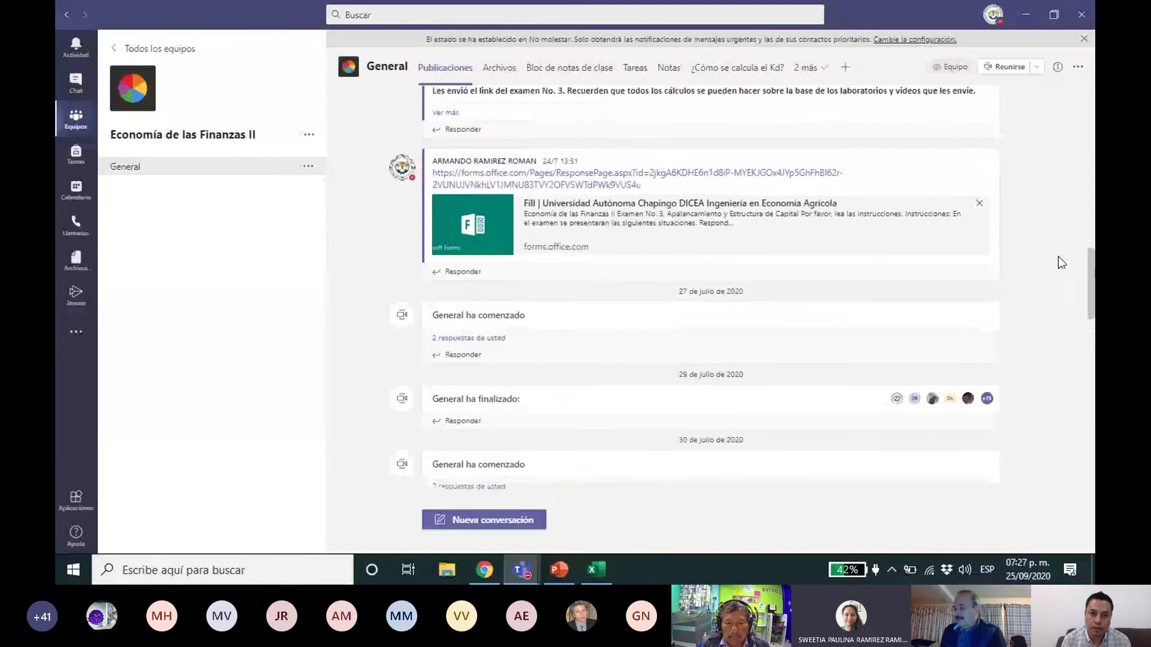
scroll(1061, 252, up, 5)
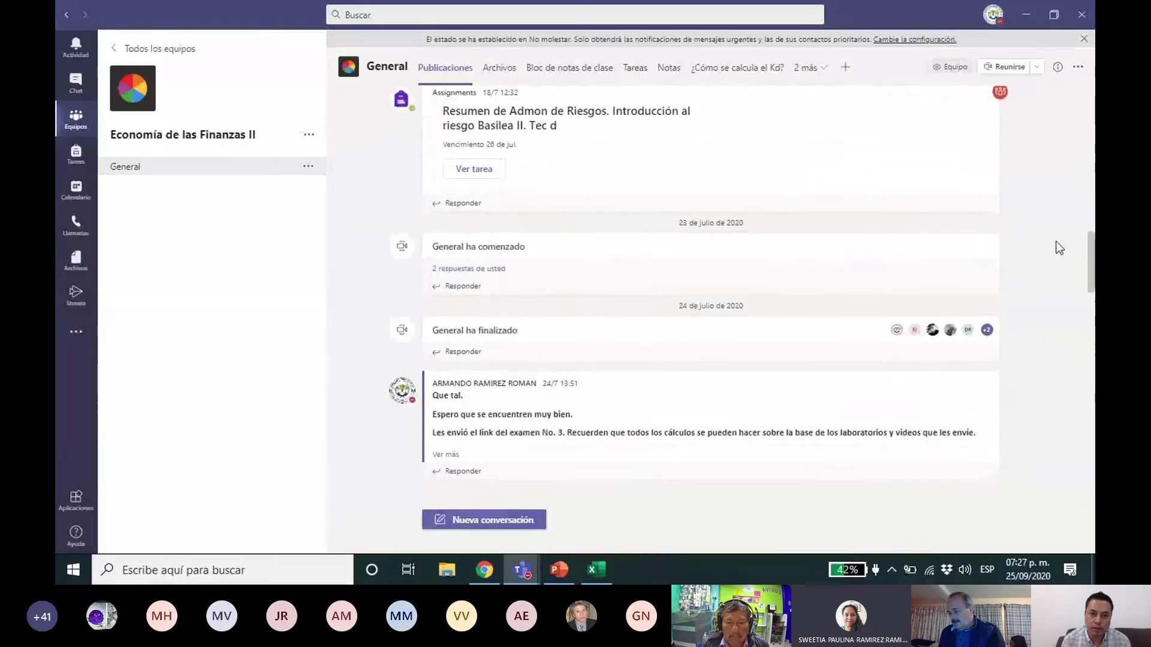
scroll(1058, 254, down, 4)
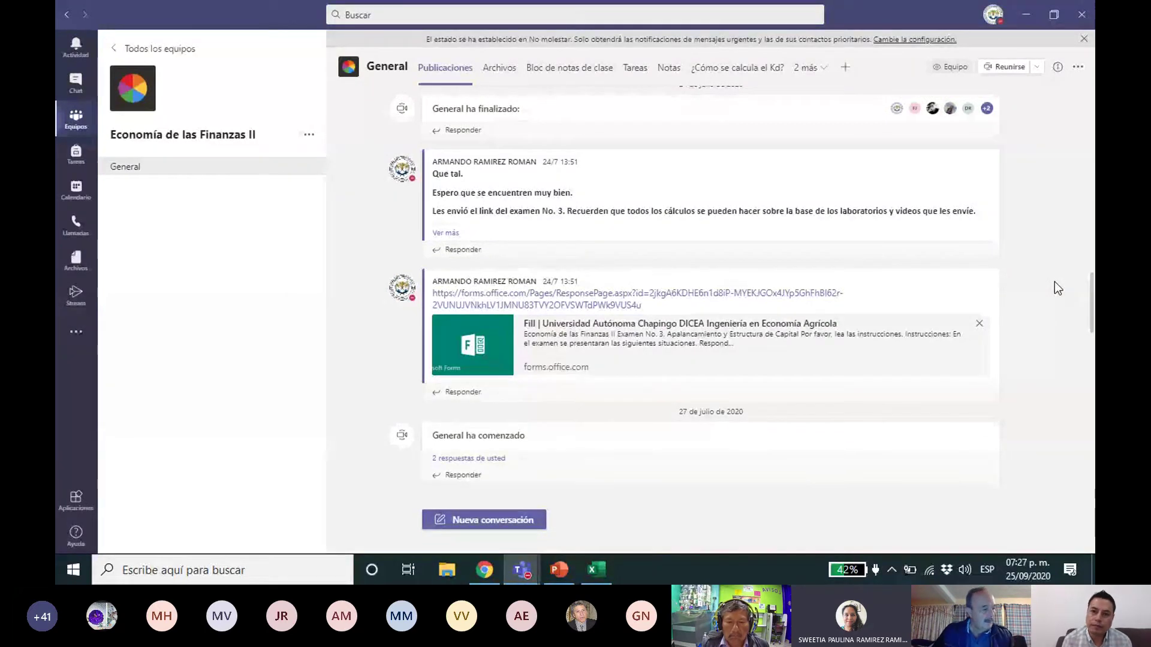
Step: Create a questionnaire assignment in the team's Tareas using the Universidad Autónoma Chapingo División de Ciencias Económico Administrativas form
click(637, 70)
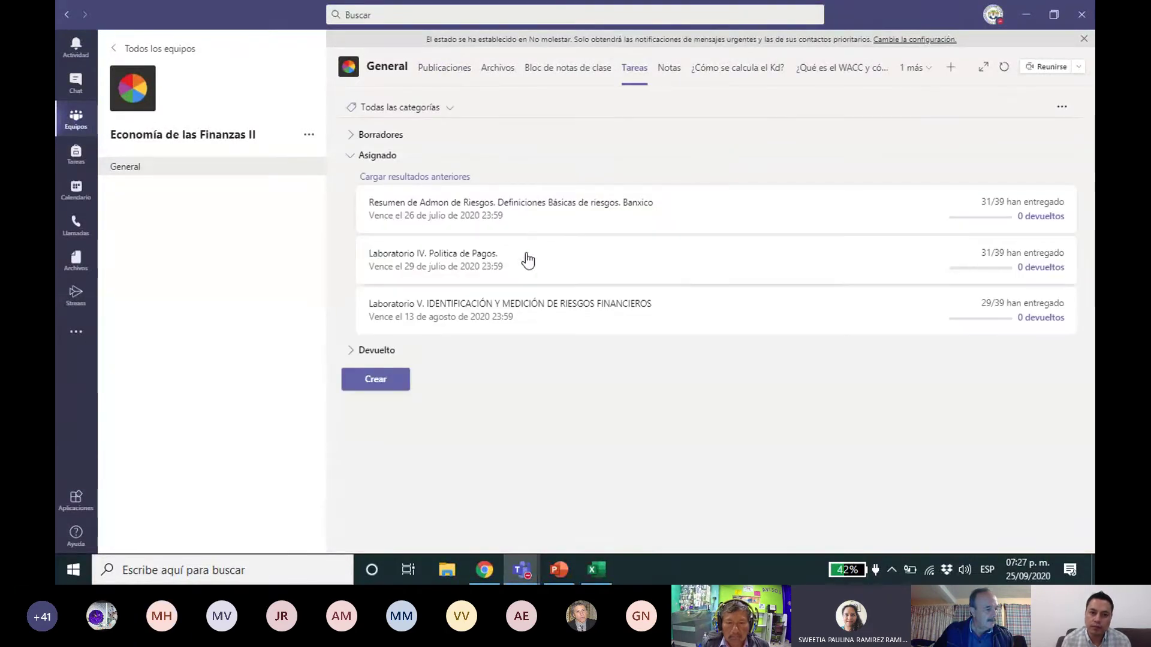
click(397, 389)
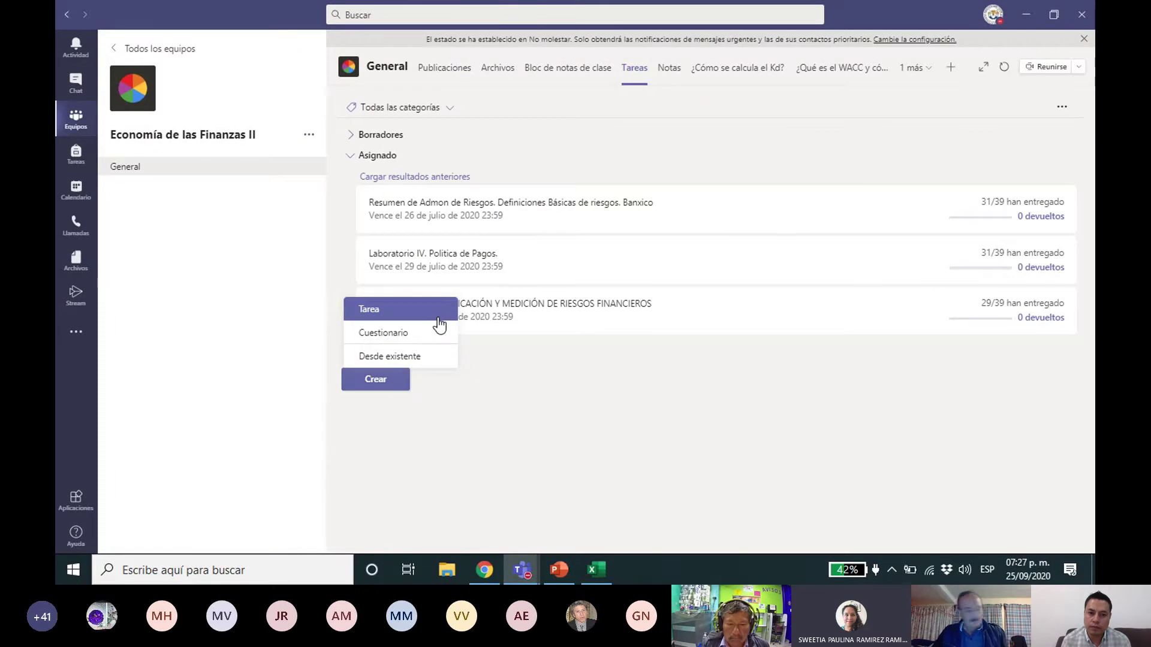
click(440, 334)
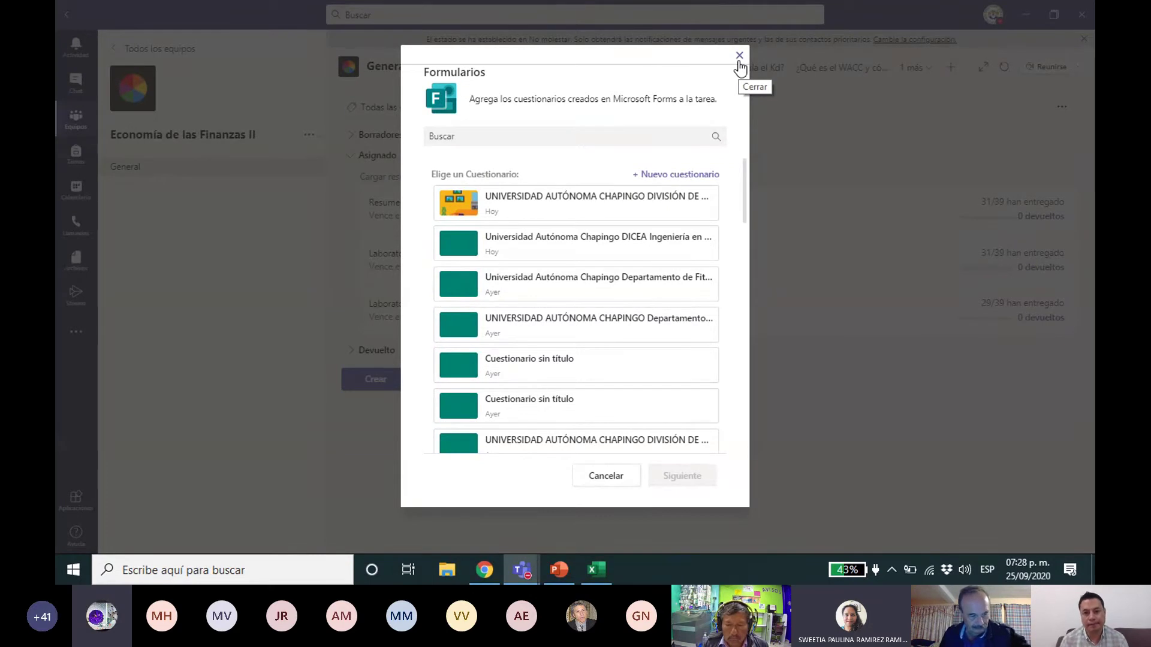
click(617, 216)
click(557, 288)
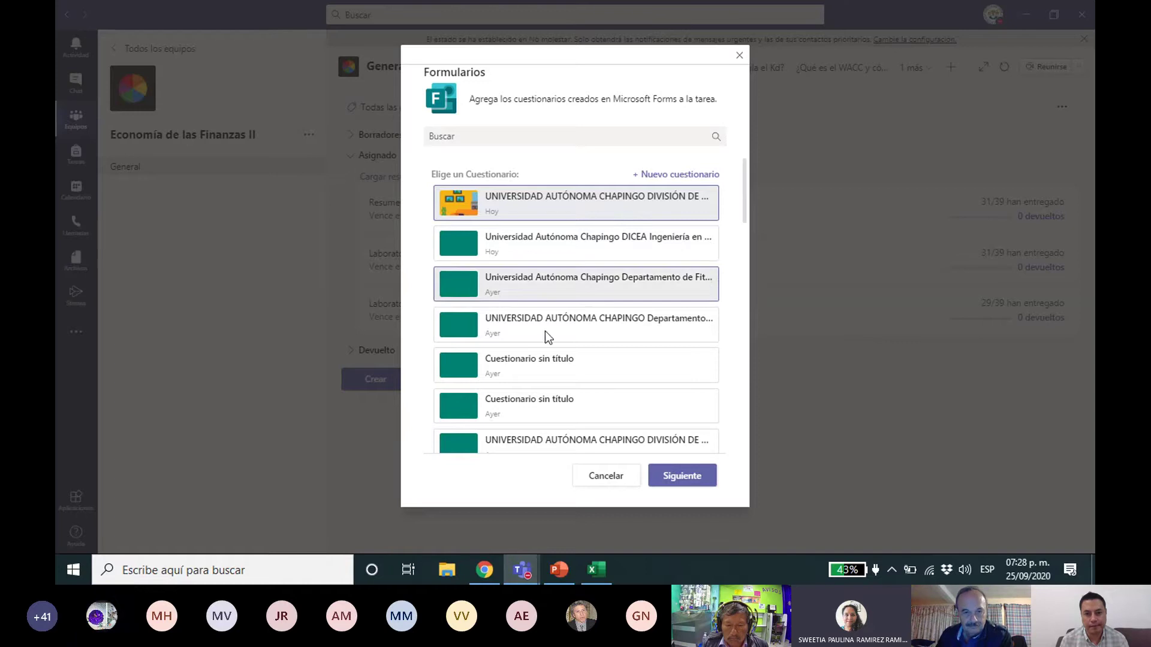
click(671, 480)
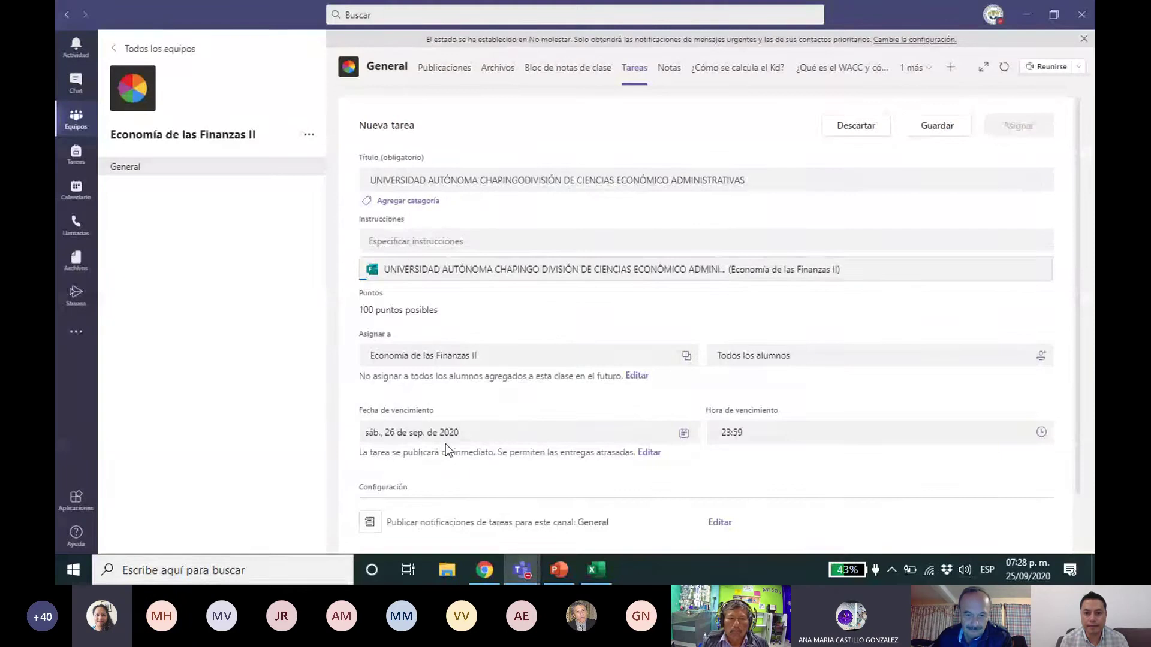
Step: Check the questionnaire's Configuración settings in the browser, and return to the new assignment draft in Microsoft Teams
click(494, 567)
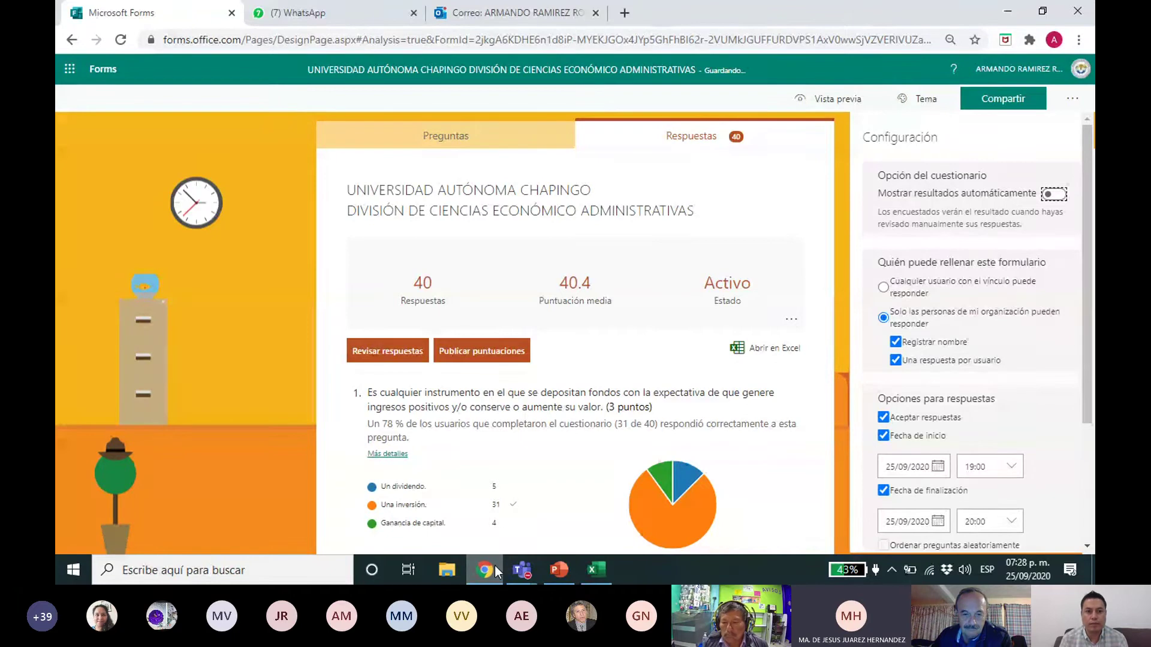
mouse_move(522, 569)
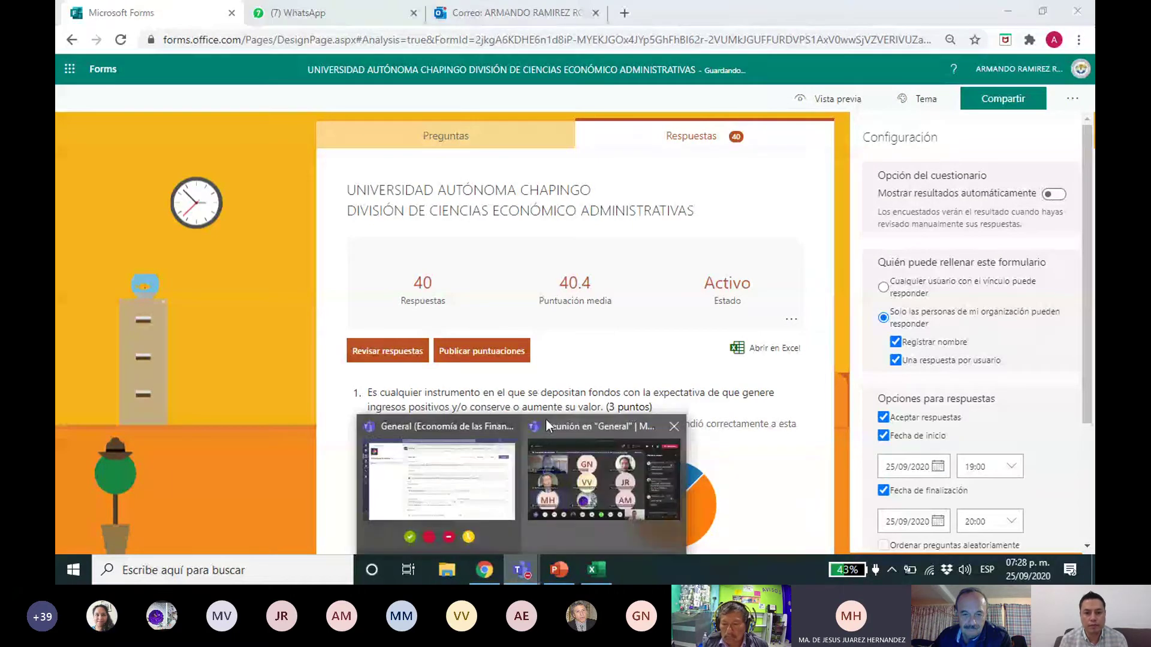
click(483, 487)
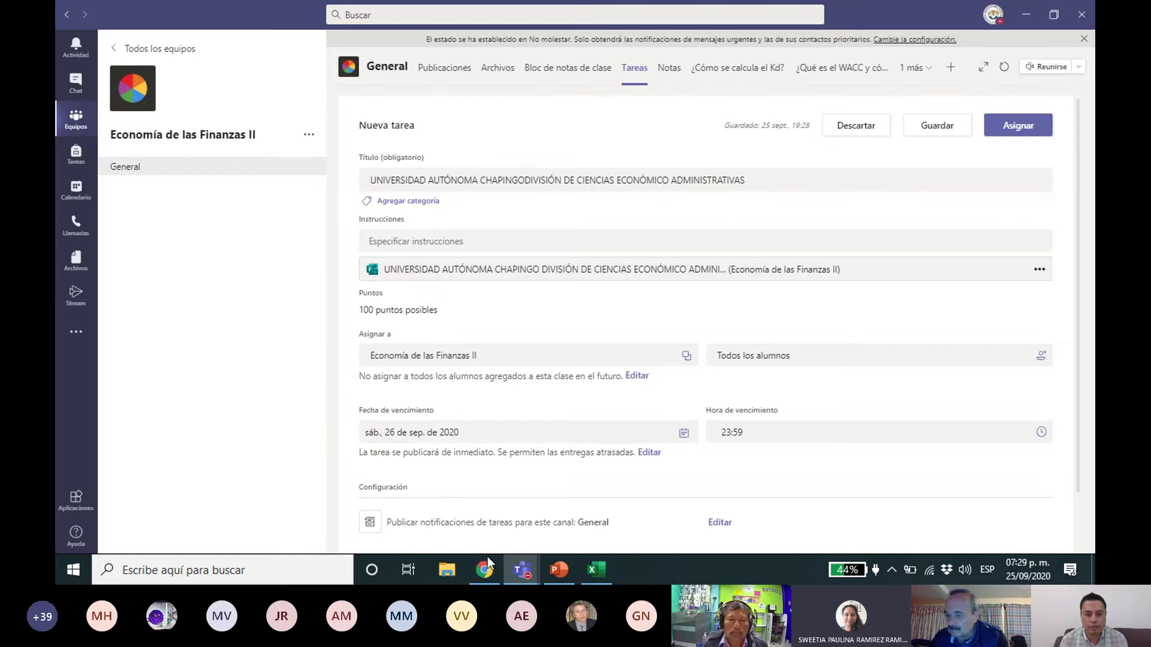
Step: Close the WhatsApp and Outlook pages in the browser, and switch to the Microsoft Teams meeting window
mouse_move(487, 568)
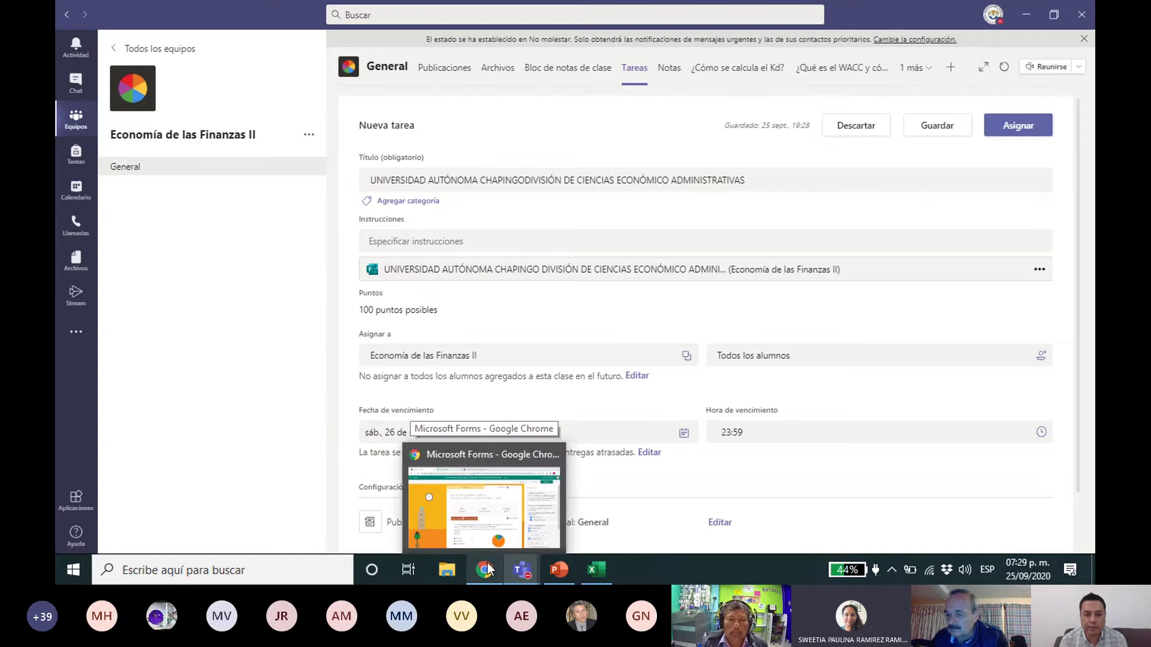
click(483, 538)
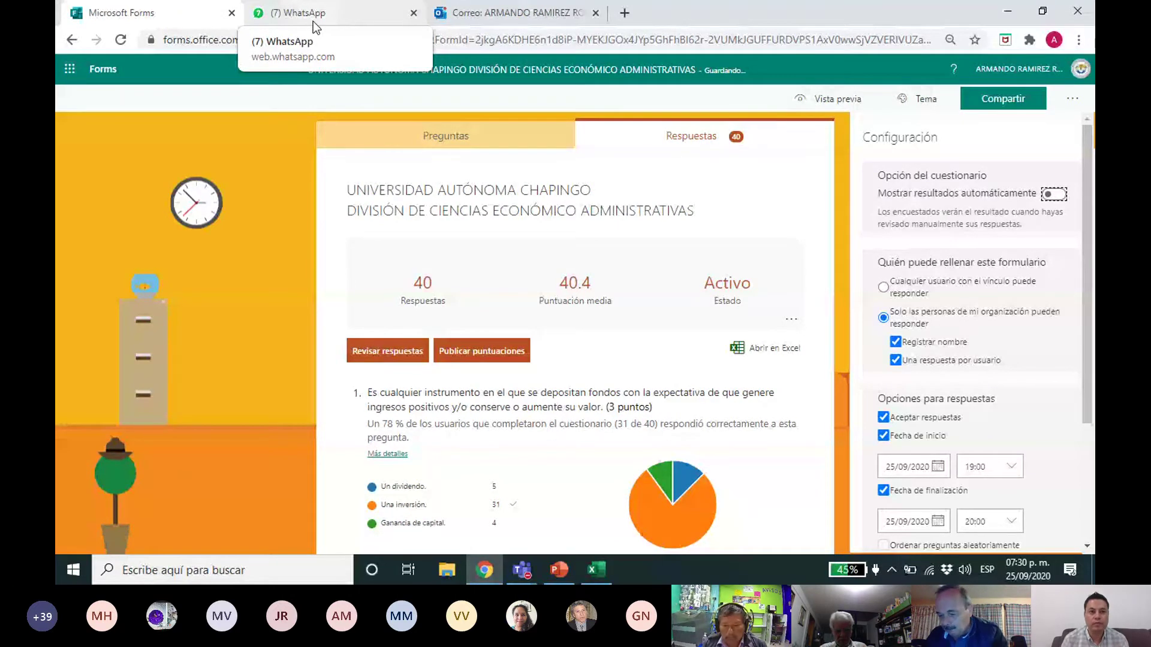
click(415, 13)
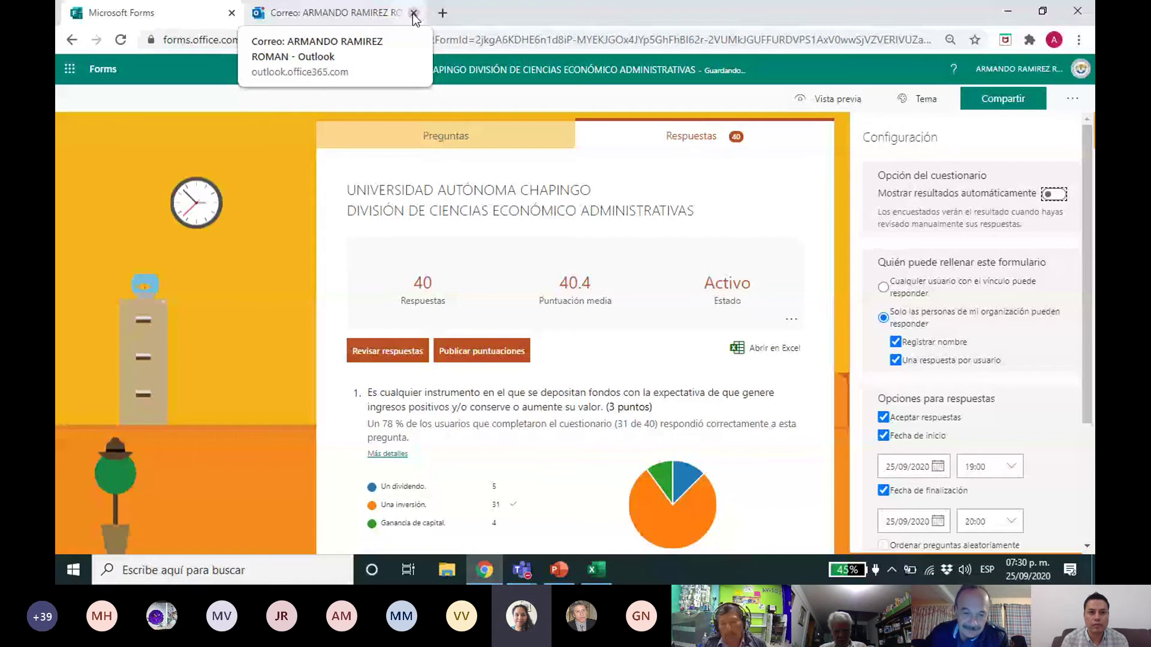
click(413, 14)
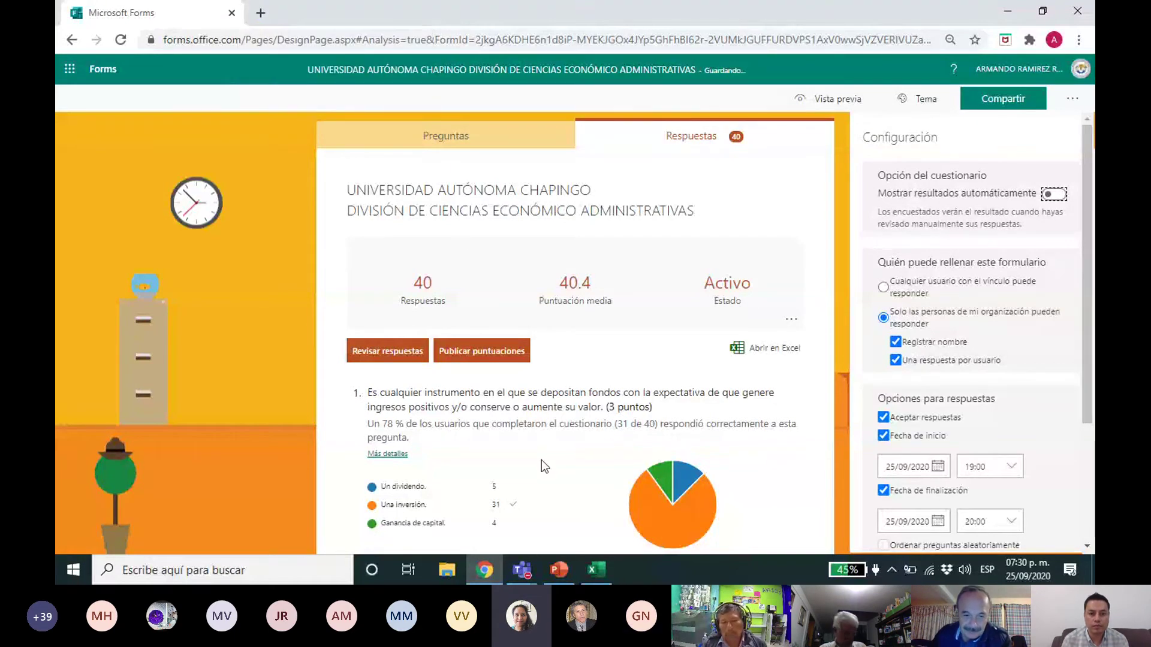
mouse_move(525, 579)
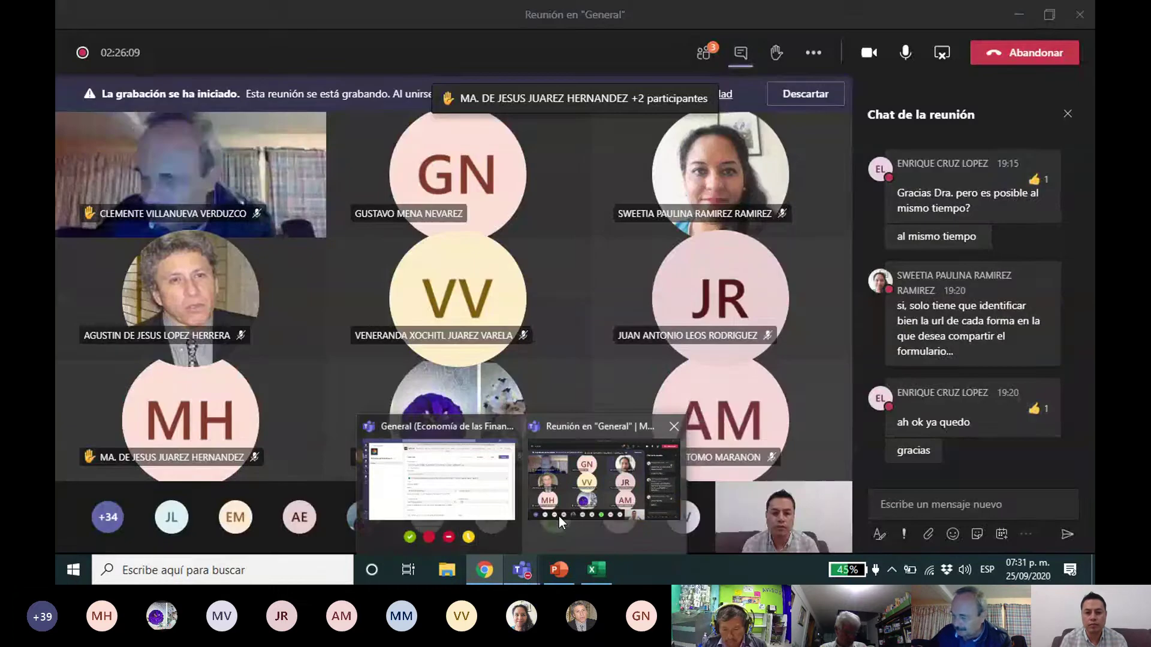
click(559, 516)
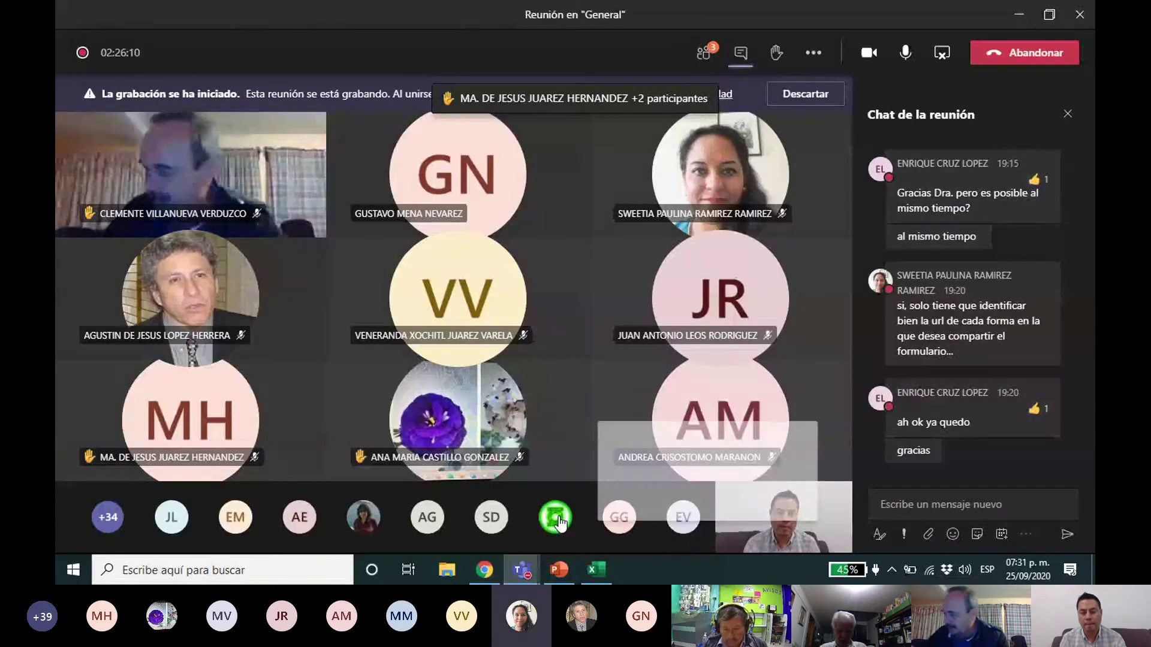
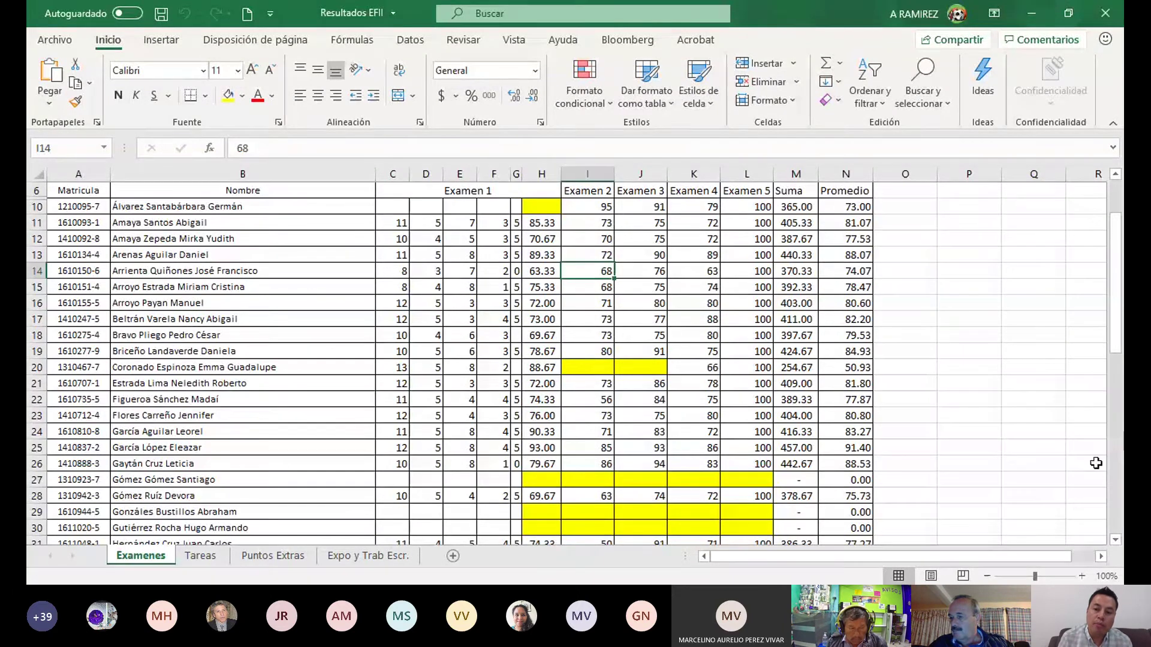
Step: Examine the Examen 1 score formula in the Resultados EFII workbook, and look through its Tareas and Puntos Extras sheets
click(606, 400)
key(Left)
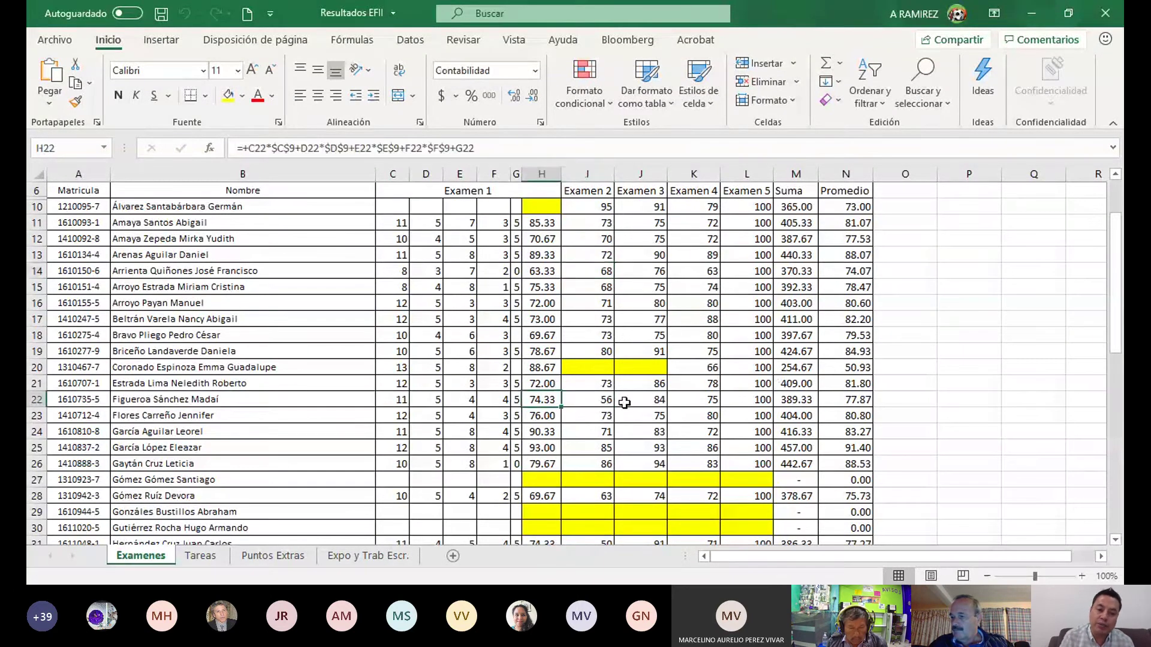
click(189, 560)
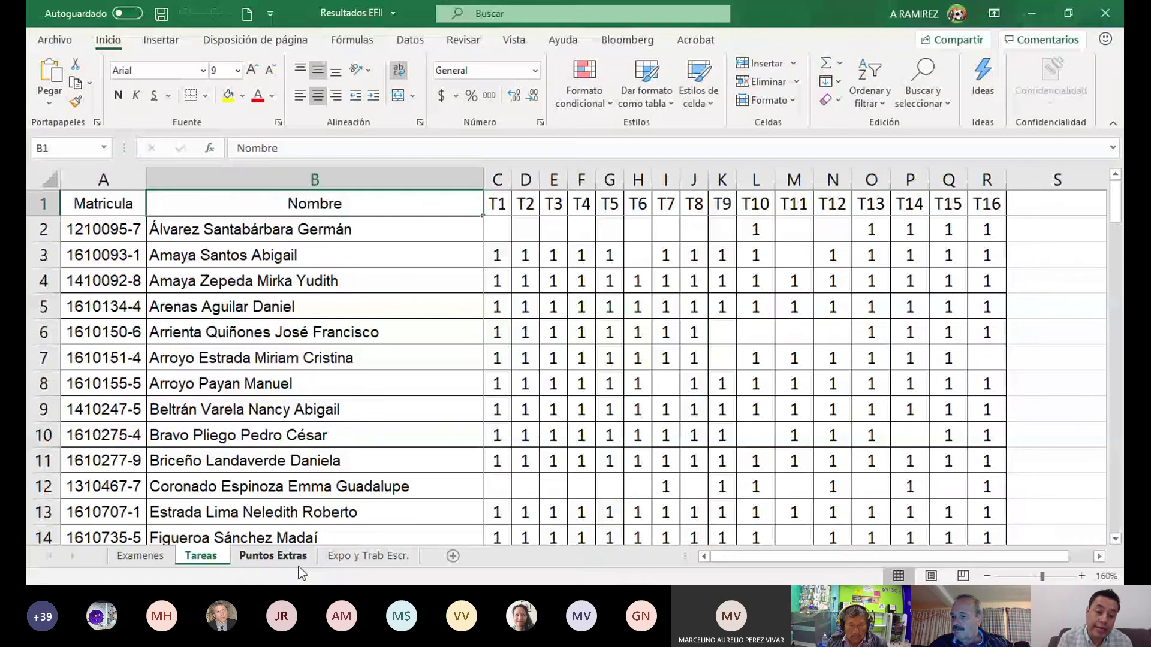
click(294, 563)
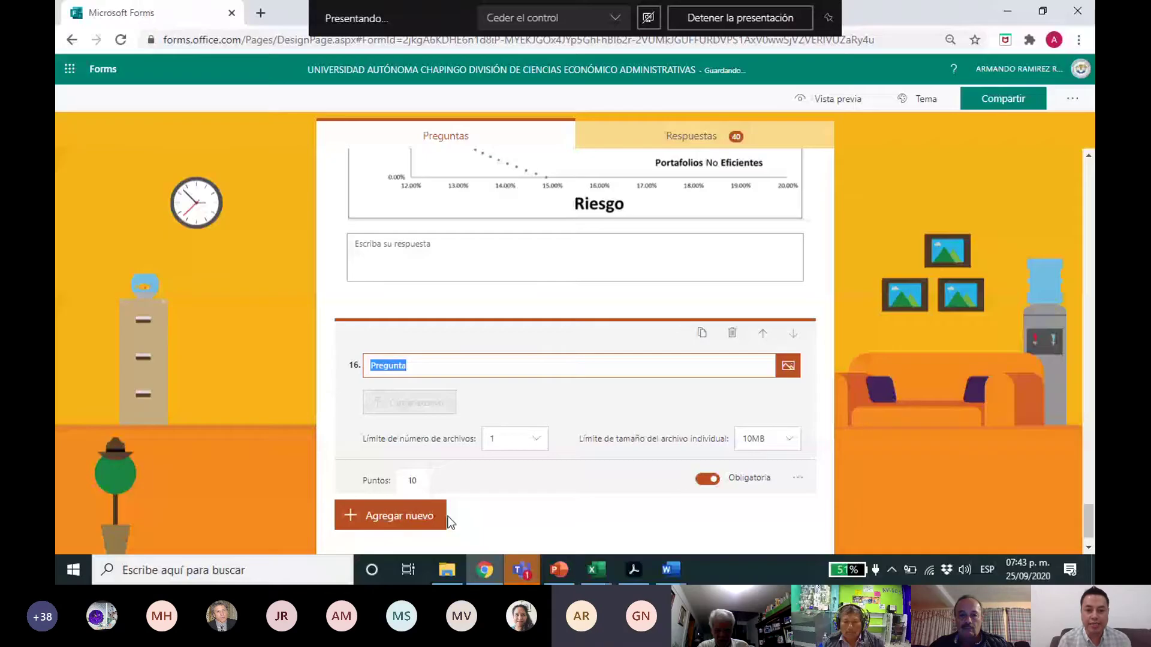
Step: Delete the untitled file-upload question 16 and add a new Carga de archivo question at the end of the questionnaire
click(731, 333)
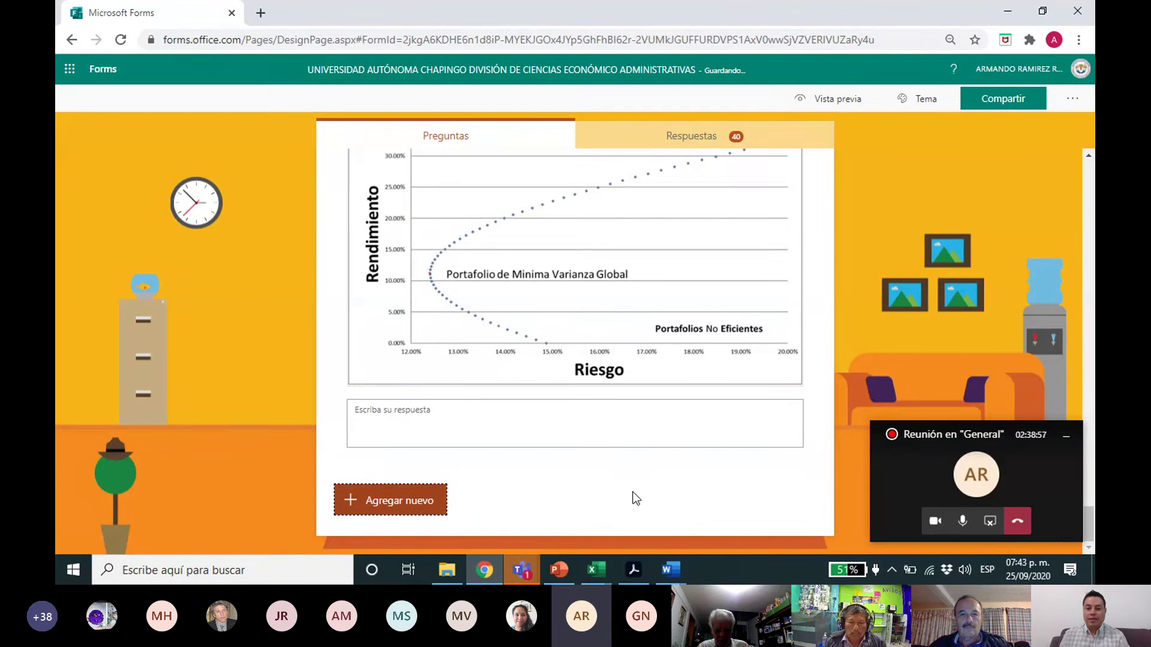
click(400, 502)
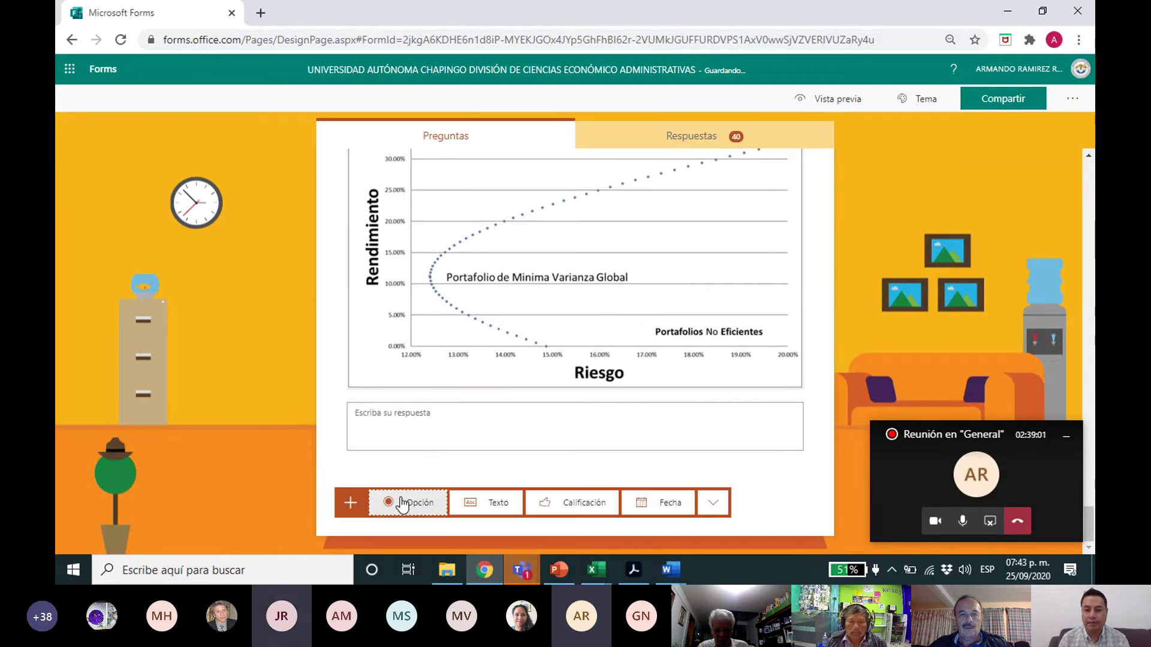
click(707, 505)
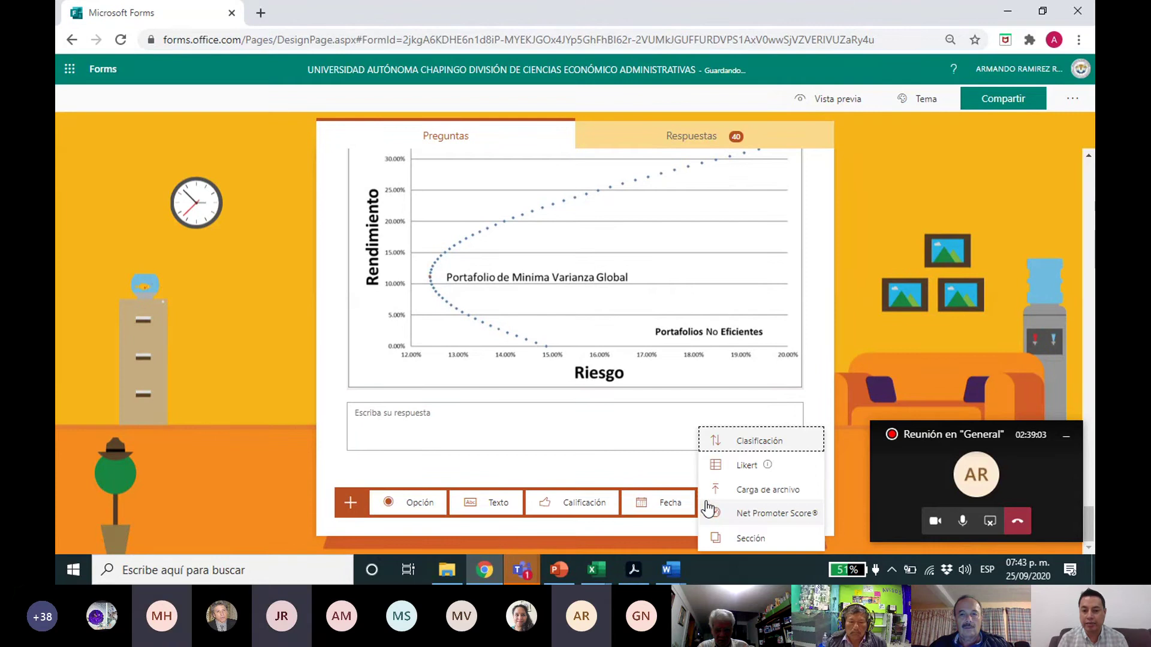
click(745, 493)
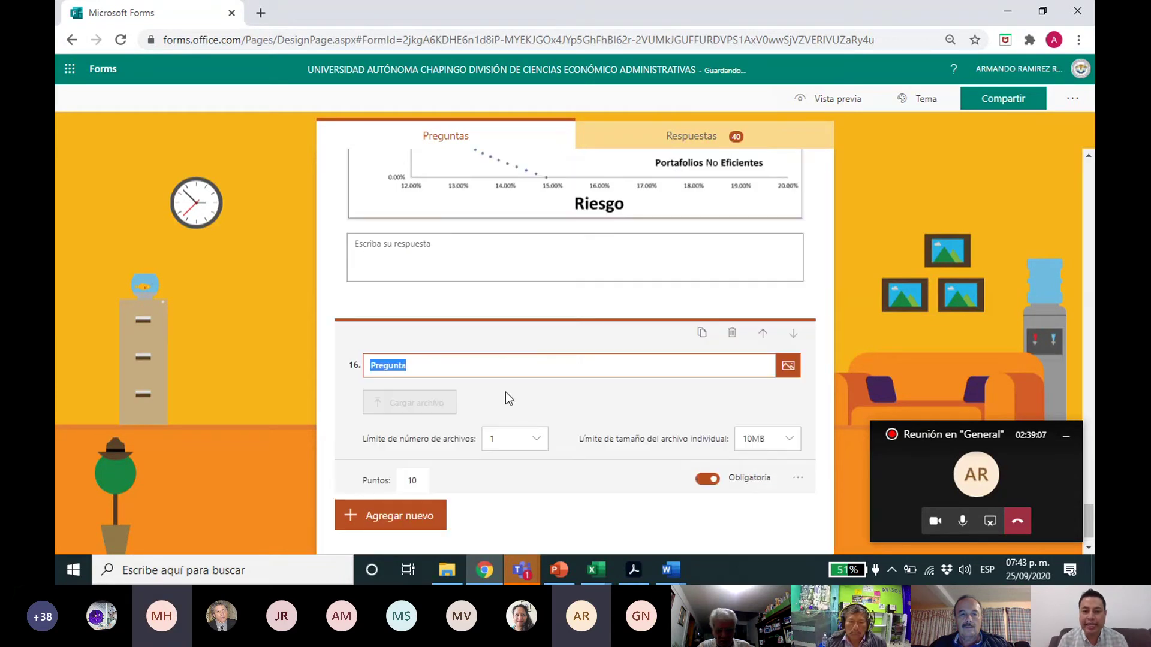
Step: Replace the default title of question 16 with "Cual la juego de hiopotesis para probar la media ....."
click(417, 368)
key(BackSpace)
key(BackSpace)
key(BackSpace)
key(BackSpace)
key(BackSpace)
key(BackSpace)
key(BackSpace)
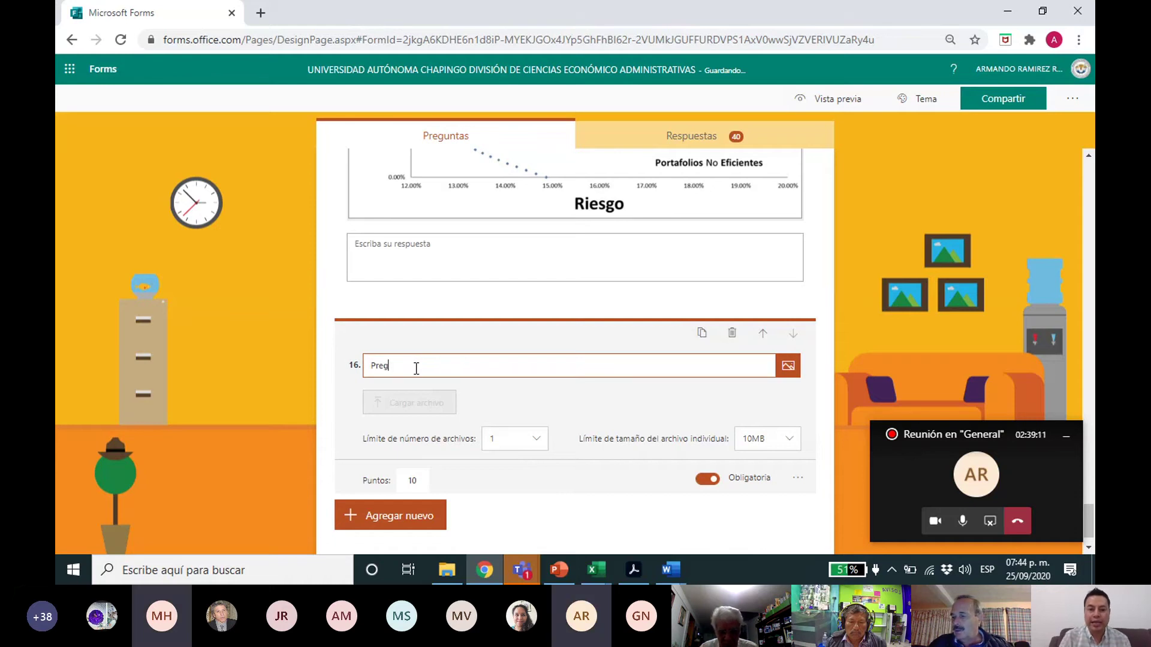
key(BackSpace)
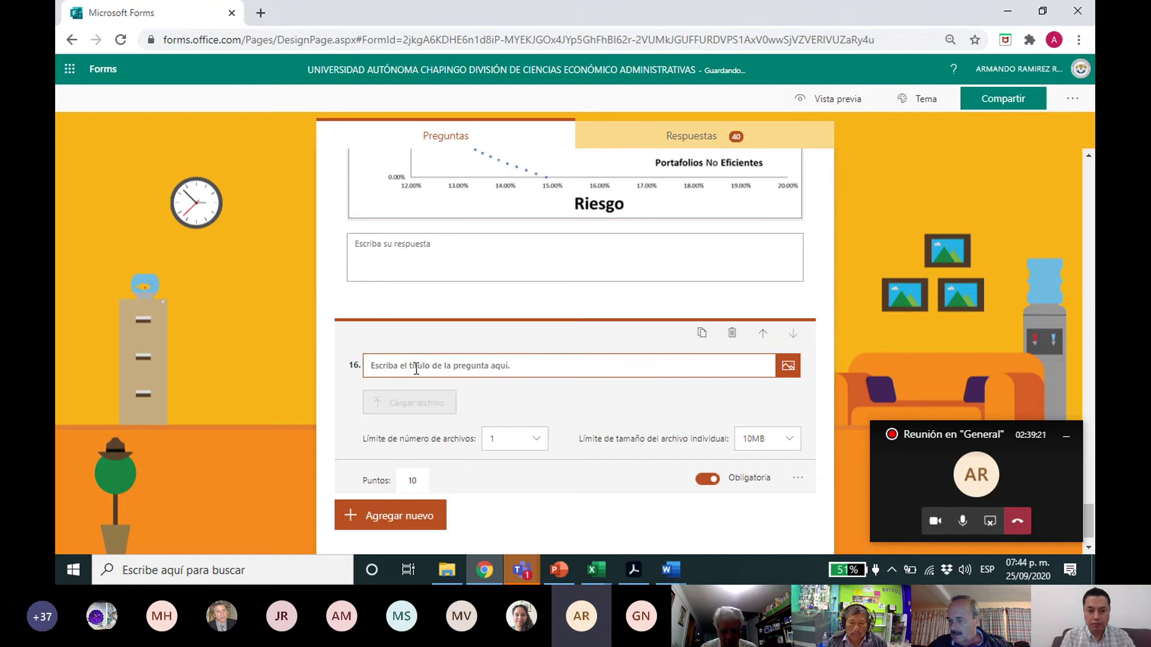
text(Cual la jueg)
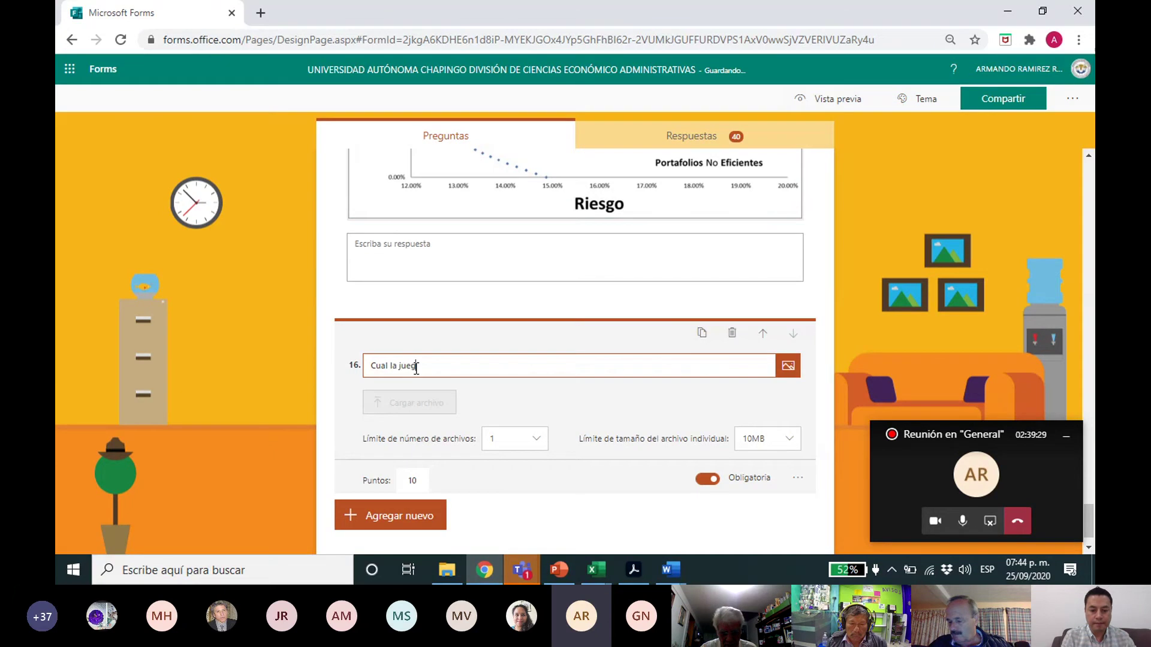
text(o de hiopotesis)
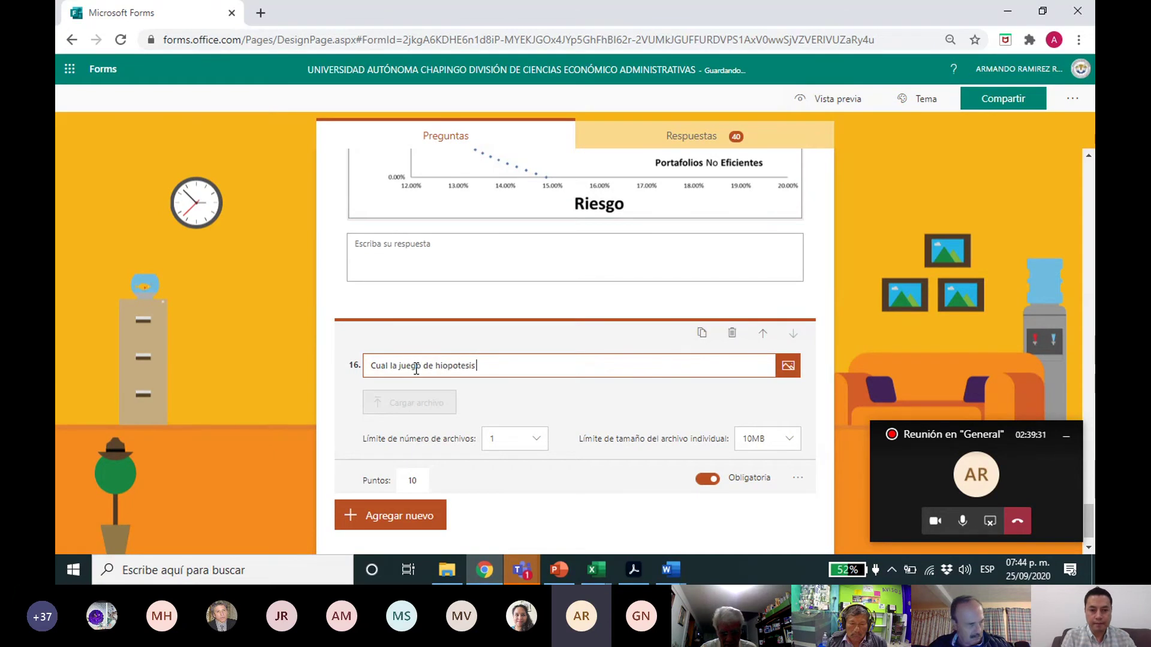
text( para pro)
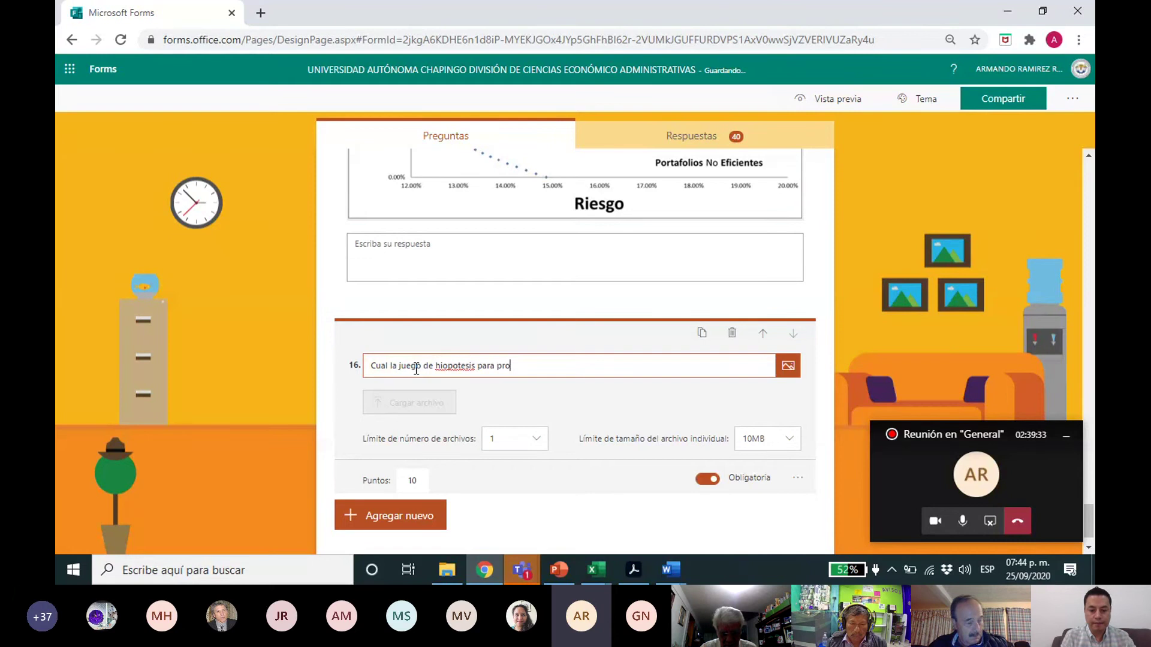
text(bar la)
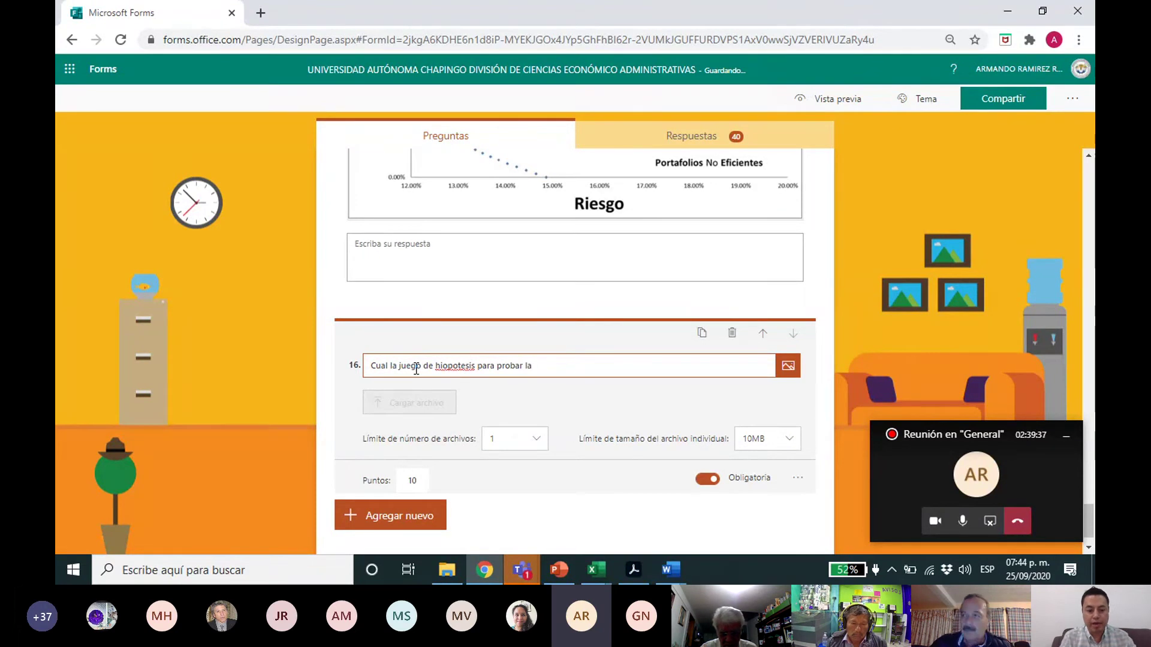
text( media .....)
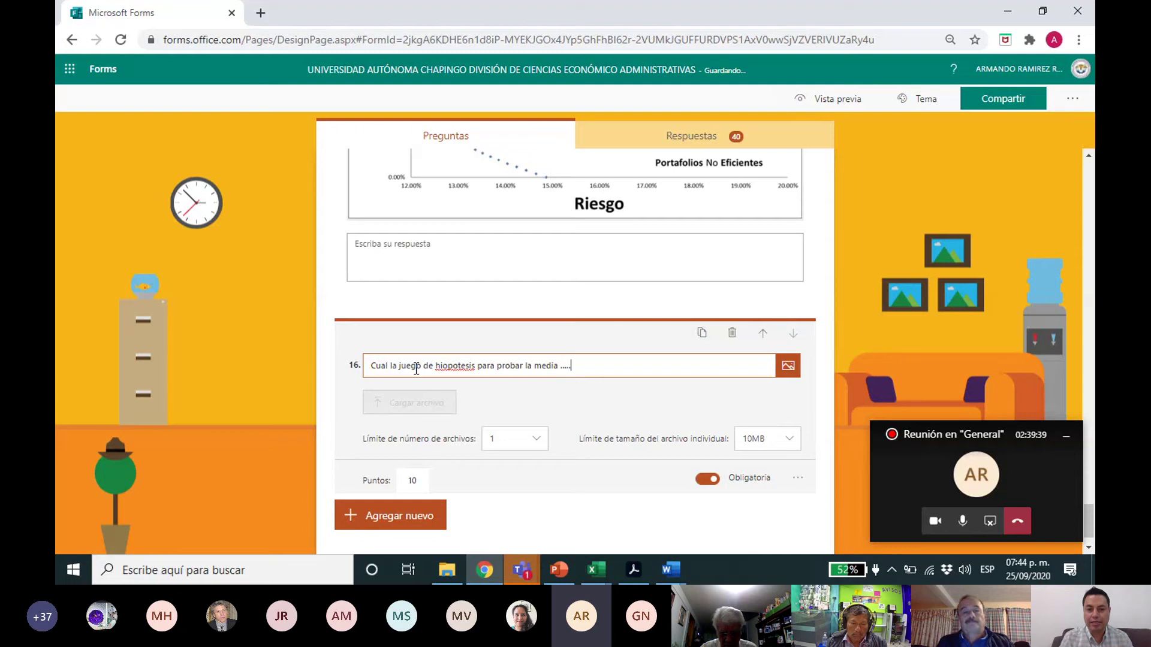